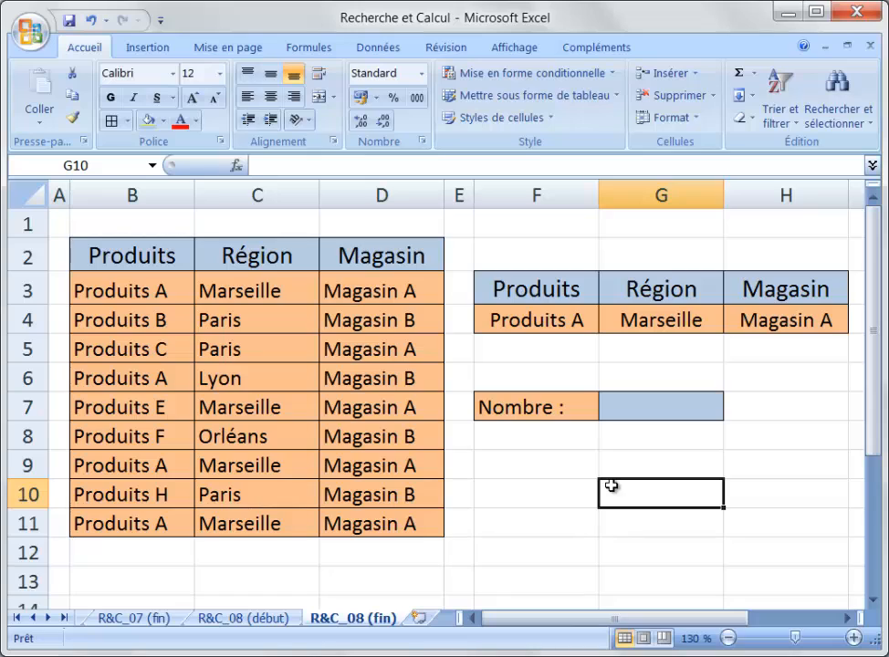
Examine the criteria in F4:H4, the result cell G7, and the matching table records in rows 11, 9 and 3
{"action": "left_click", "coordinate": [648, 410]}
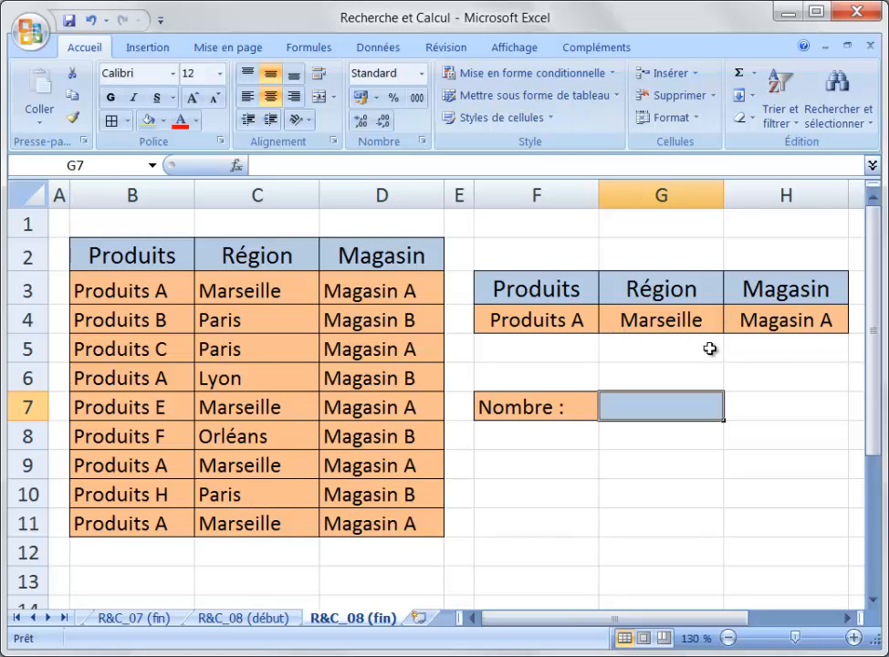
{"action": "left_click", "coordinate": [558, 317]}
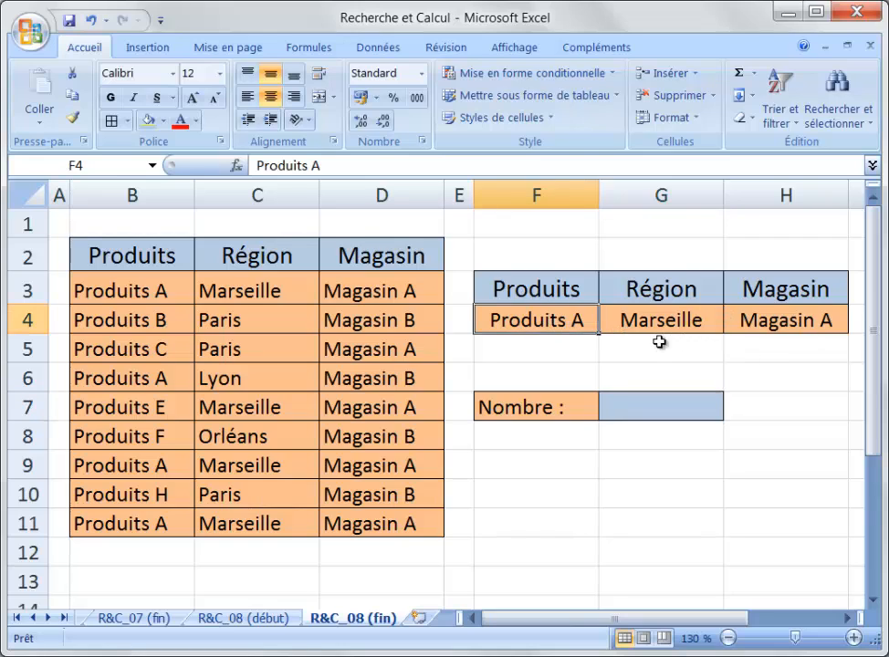
{"action": "left_click", "coordinate": [693, 333]}
{"action": "left_click", "coordinate": [786, 326]}
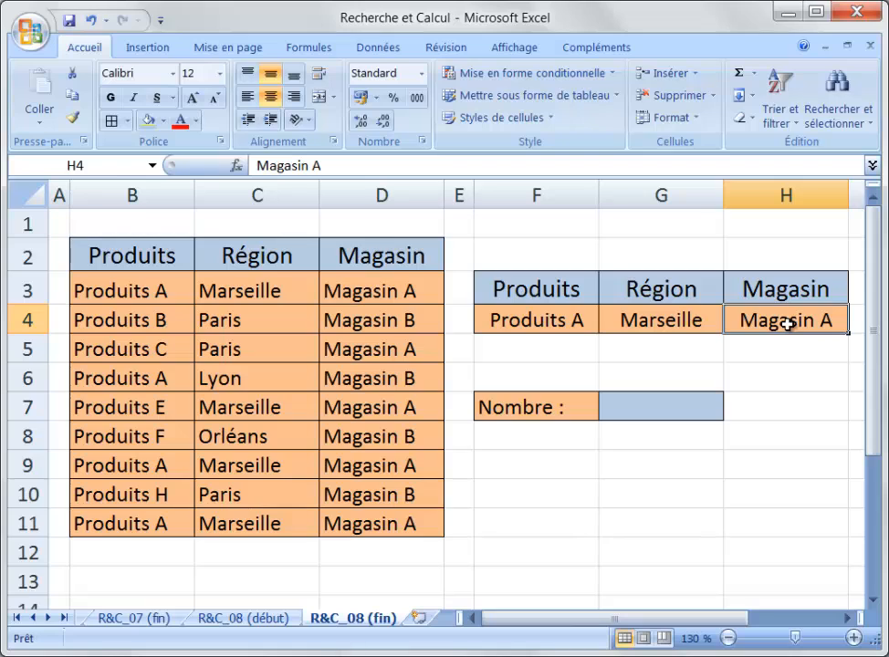
{"action": "left_click", "coordinate": [656, 409]}
{"action": "left_click_drag", "start_coordinate": [139, 526], "coordinate": [364, 517]}
{"action": "left_click_drag", "start_coordinate": [144, 465], "coordinate": [367, 465]}
{"action": "left_click_drag", "start_coordinate": [181, 290], "coordinate": [411, 304]}
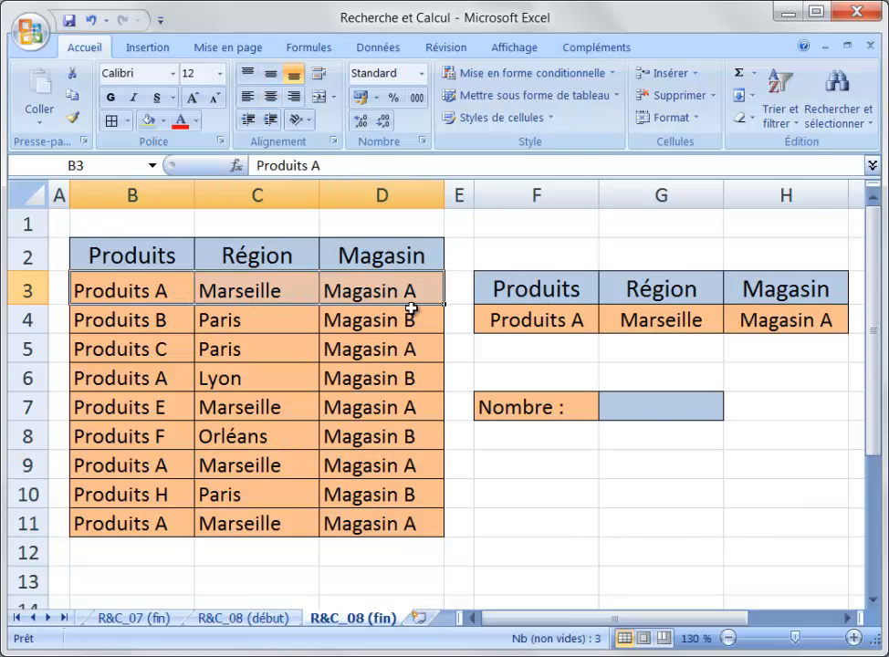
Enter the formula =CHERCHE(F4;B3:B11) in cell G7 to search for the product criterion, keeping the cell in edit mode
{"action": "left_click", "coordinate": [662, 409]}
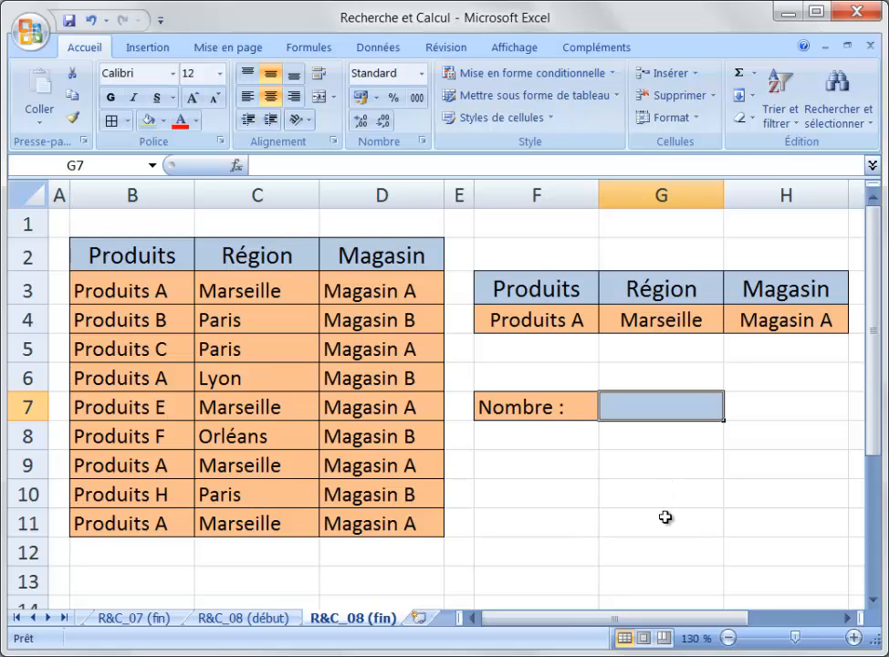
{"action": "type", "text": "=cherch"}
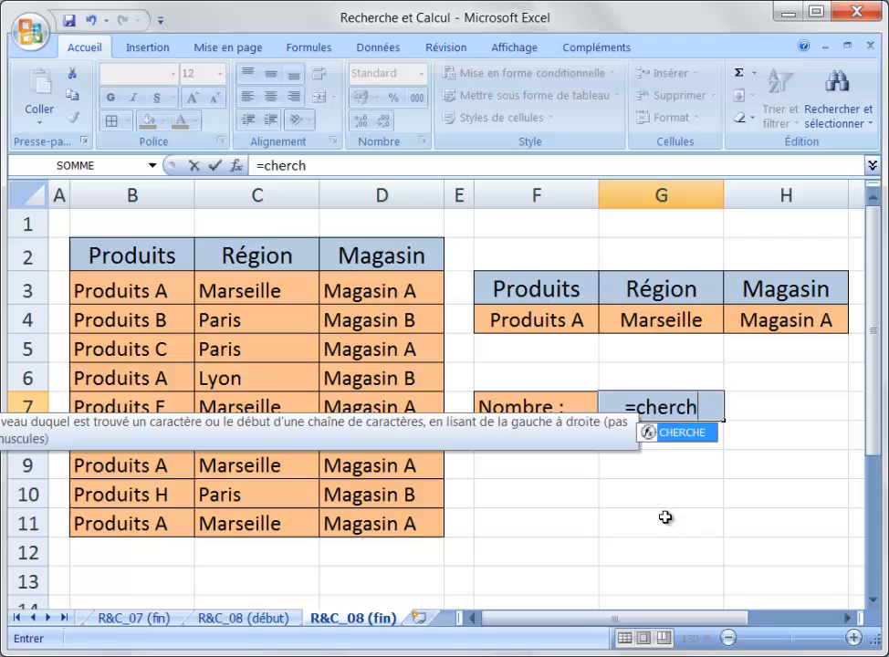
{"action": "key", "text": "Tab"}
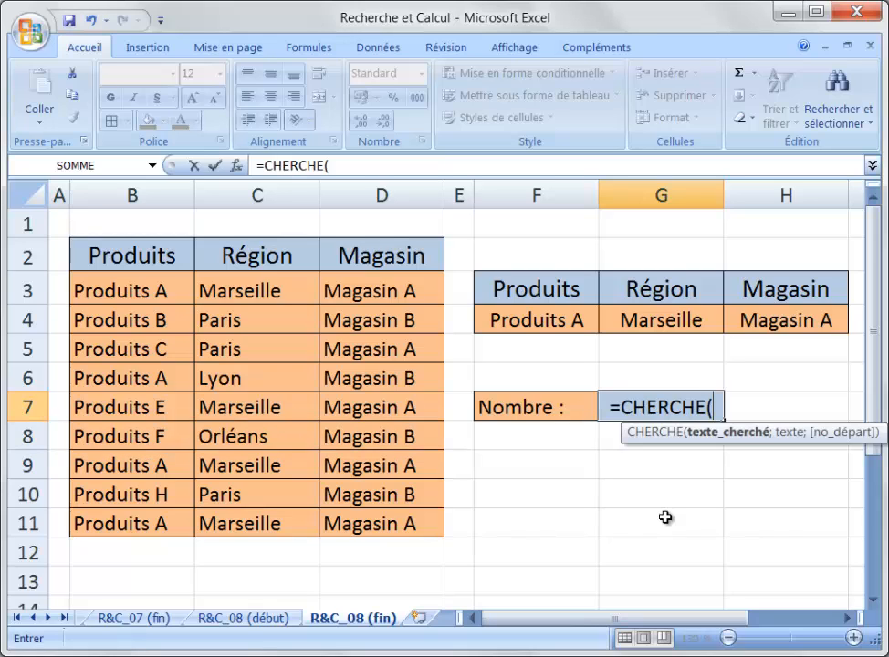
{"action": "left_click_drag", "start_coordinate": [618, 438], "coordinate": [552, 504]}
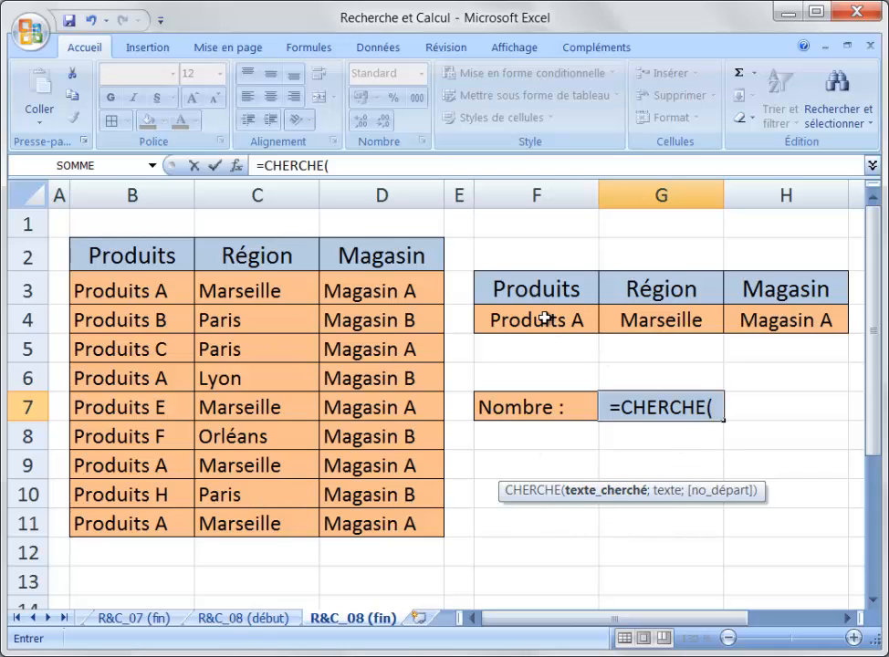
{"action": "left_click", "coordinate": [542, 319]}
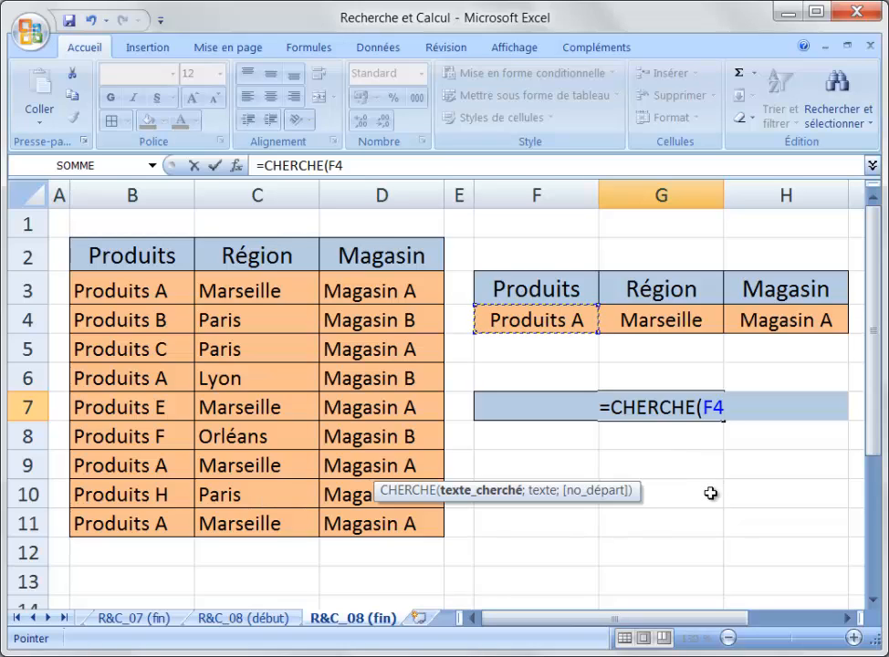
{"action": "type", "text": ";"}
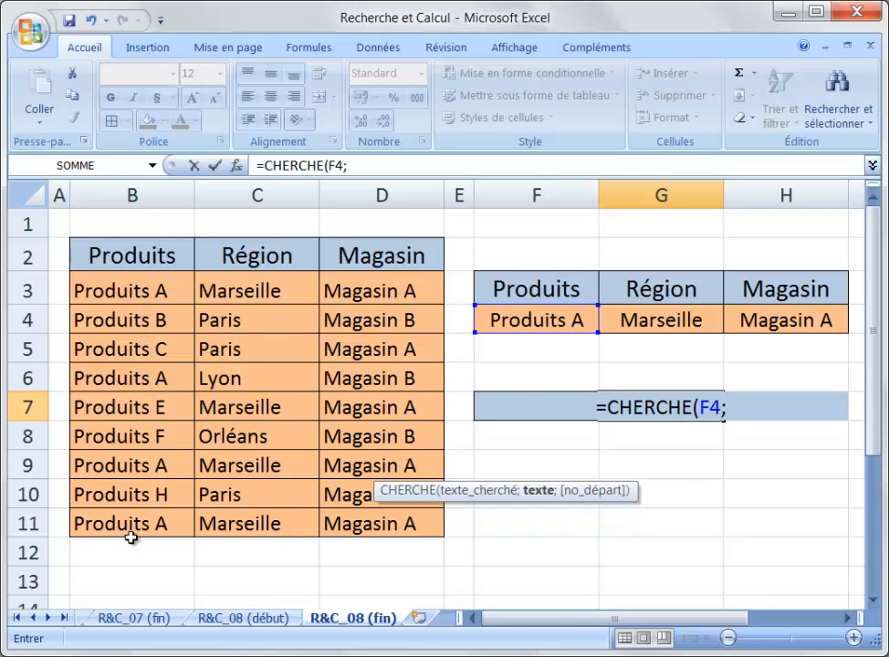
{"action": "left_click", "coordinate": [152, 290]}
{"action": "left_click_drag", "start_coordinate": [157, 311], "coordinate": [158, 522]}
{"action": "type", "text": ")"}
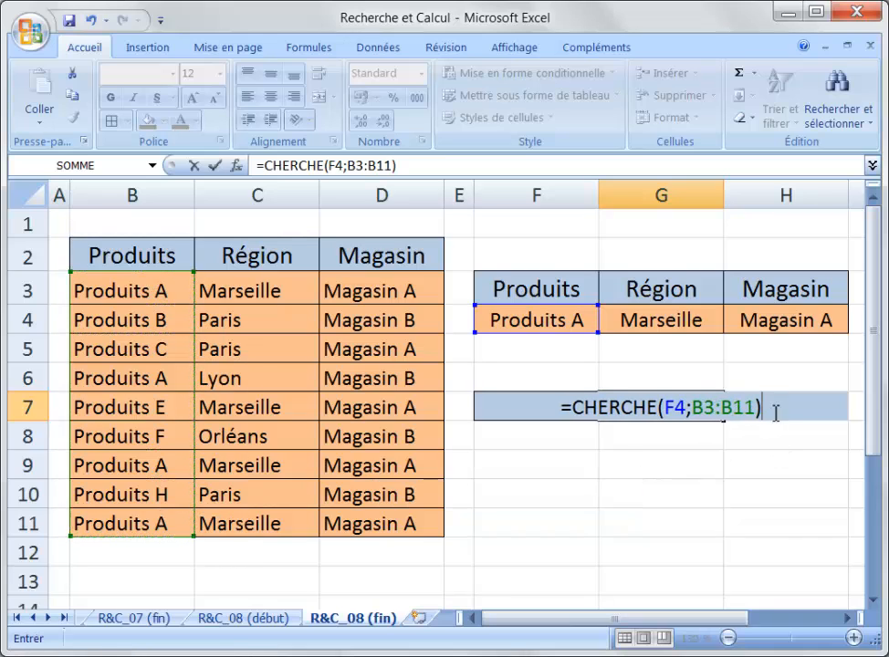
Evaluate the CHERCHE expression inside G7's formula to inspect its array, and restore the formula
{"action": "left_click_drag", "start_coordinate": [771, 407], "coordinate": [548, 408]}
{"action": "key", "text": "F9"}
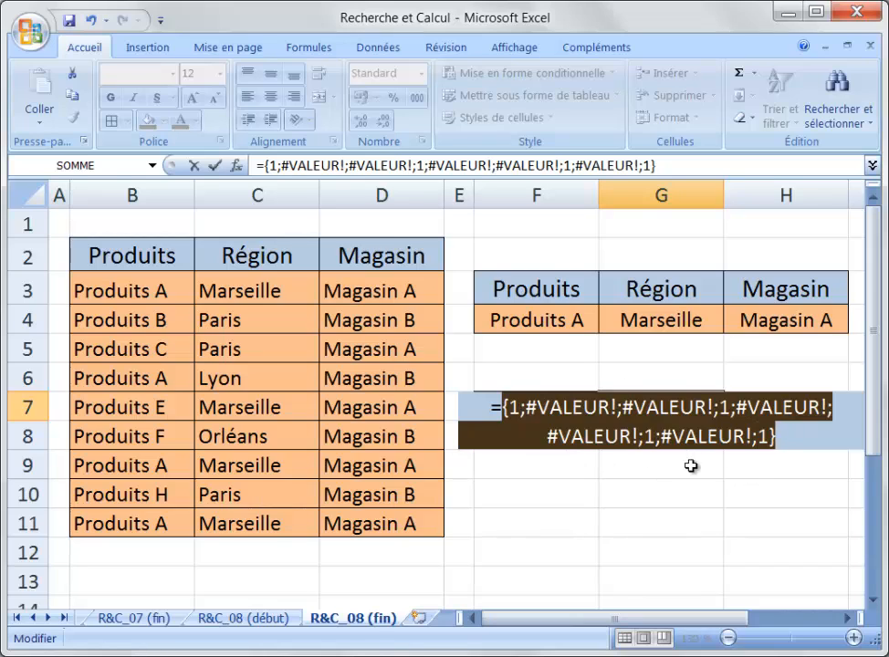
{"action": "key", "text": "ctrl+z"}
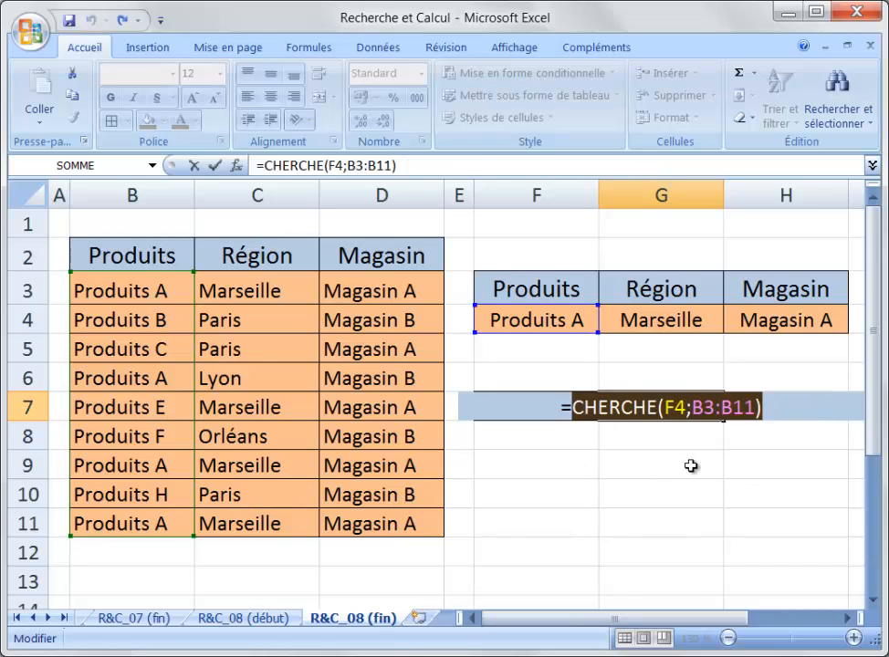
Wrap the CHERCHE expression in ESTNUM so G7's formula reads =ESTNUM(CHERCHE(F4;B3:B11))
{"action": "left_click", "coordinate": [769, 410]}
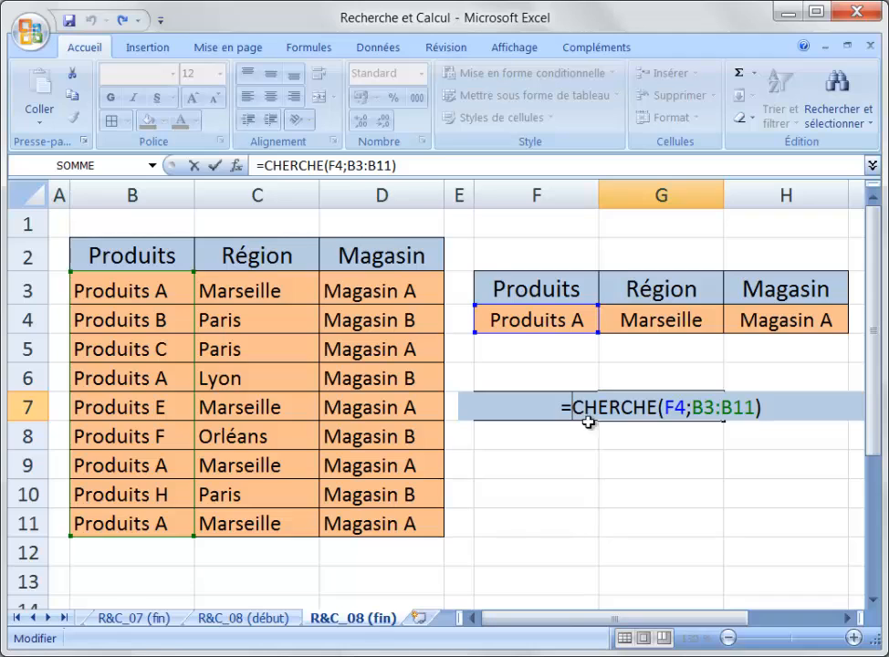
{"action": "type", "text": "esy"}
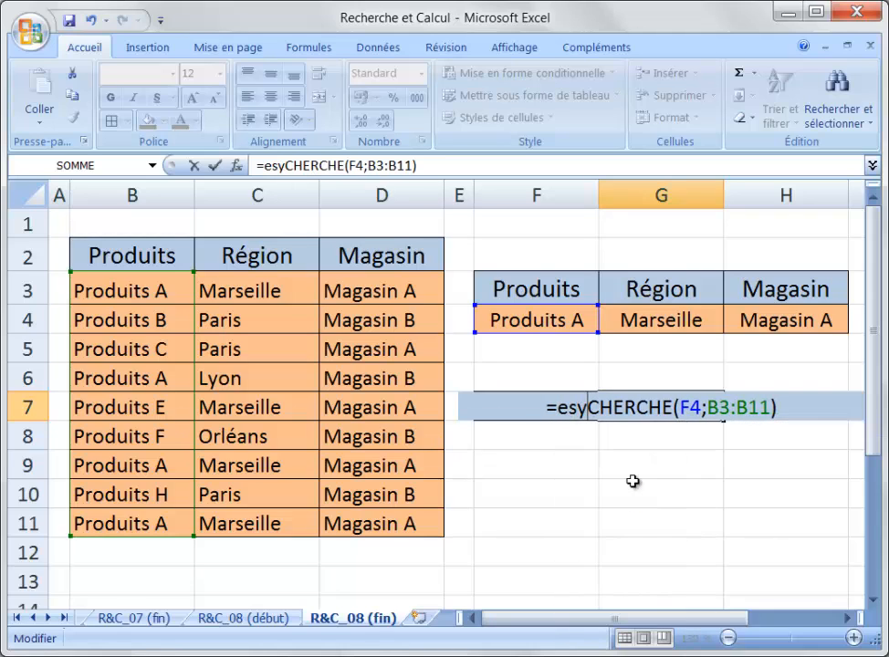
{"action": "key", "text": "BackSpace"}
{"action": "type", "text": "tn"}
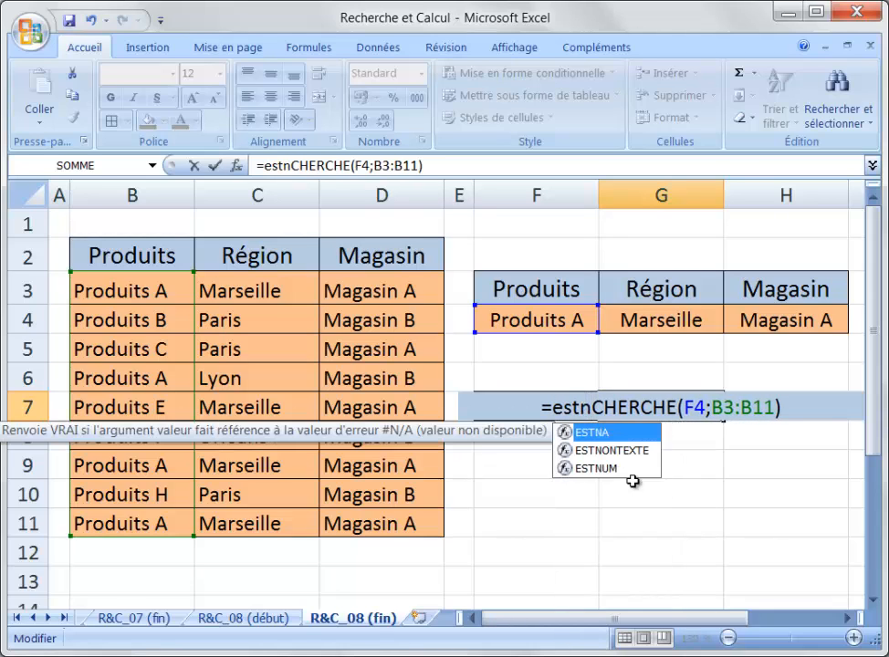
{"action": "key", "text": "Down"}
{"action": "key", "text": "Down"}
{"action": "key", "text": "Tab"}
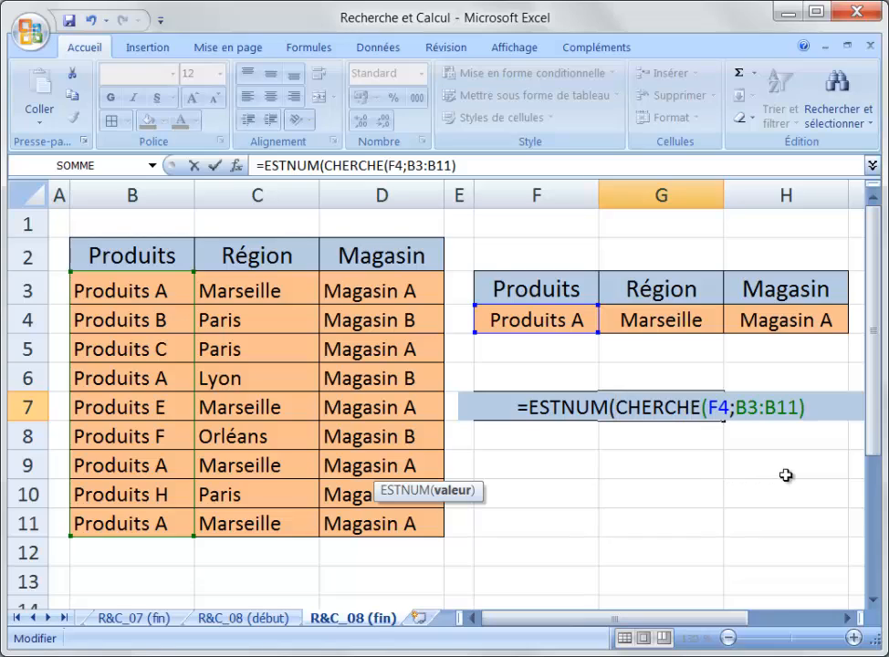
{"action": "type", "text": ")"}
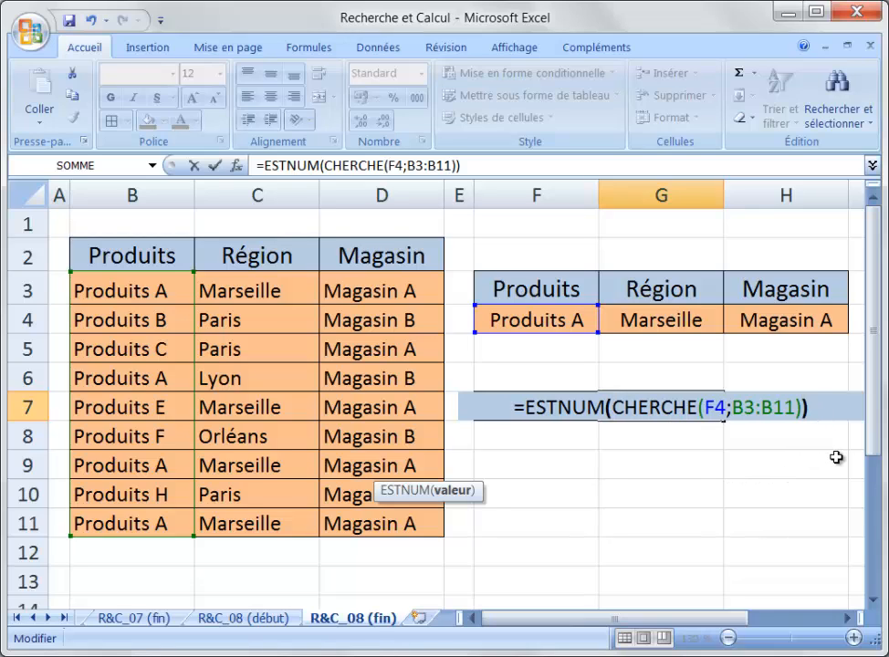
Evaluate the whole ESTNUM expression in G7 to inspect its logical values, and restore the formula
{"action": "left_click_drag", "start_coordinate": [820, 409], "coordinate": [432, 410]}
{"action": "key", "text": "F9"}
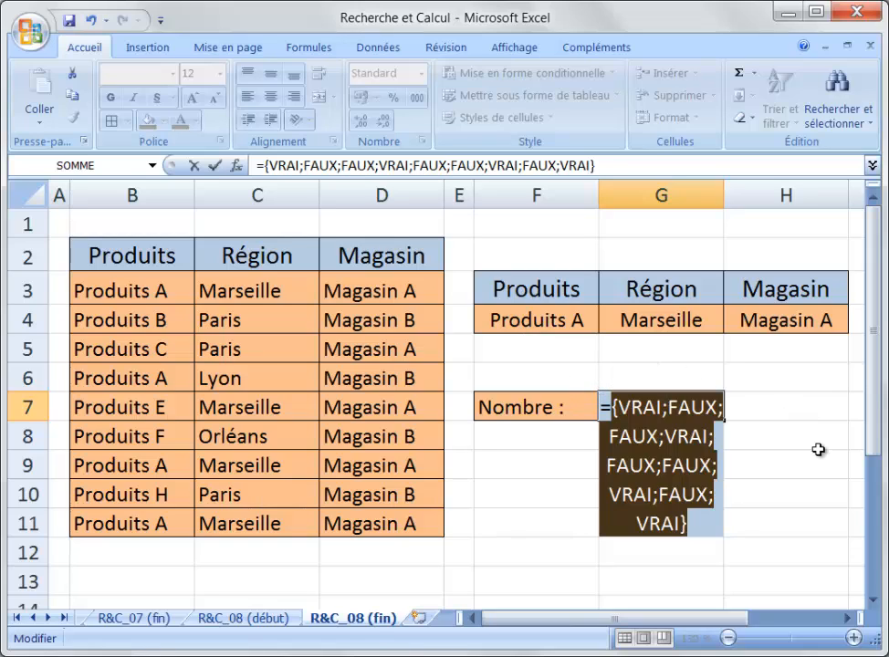
{"action": "key", "text": "ctrl+z"}
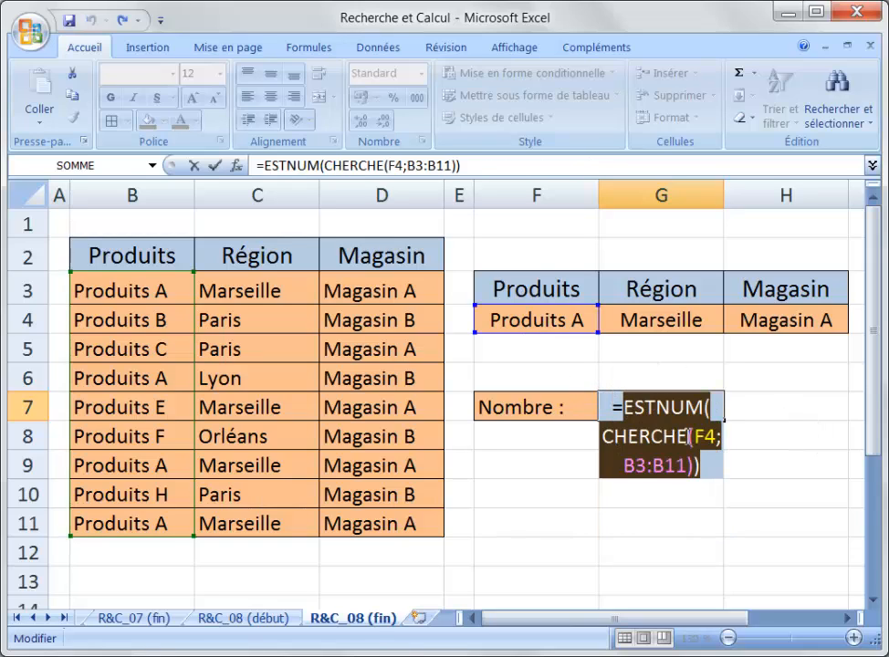
Nest the ESTNUM expression in G7 inside an opening SOMMEPROD function, moving the syntax hint away from the formula
{"action": "left_click", "coordinate": [624, 407]}
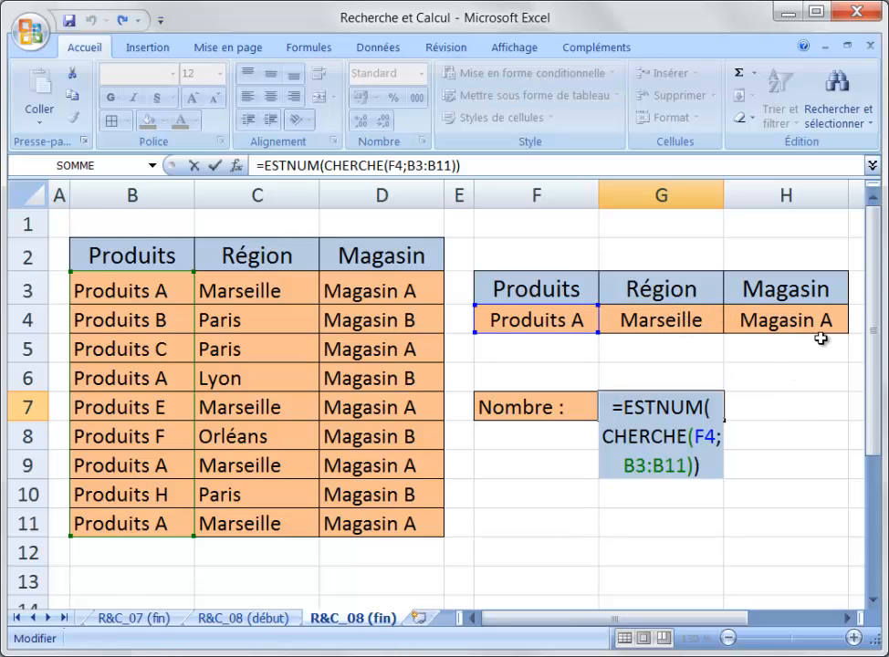
{"action": "type", "text": "sommepro"}
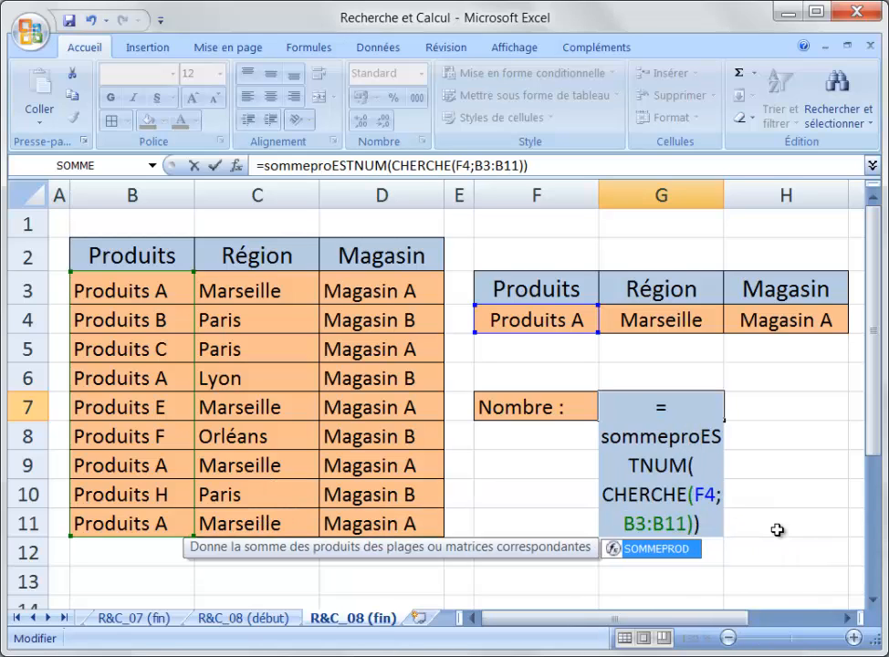
{"action": "key", "text": "Tab"}
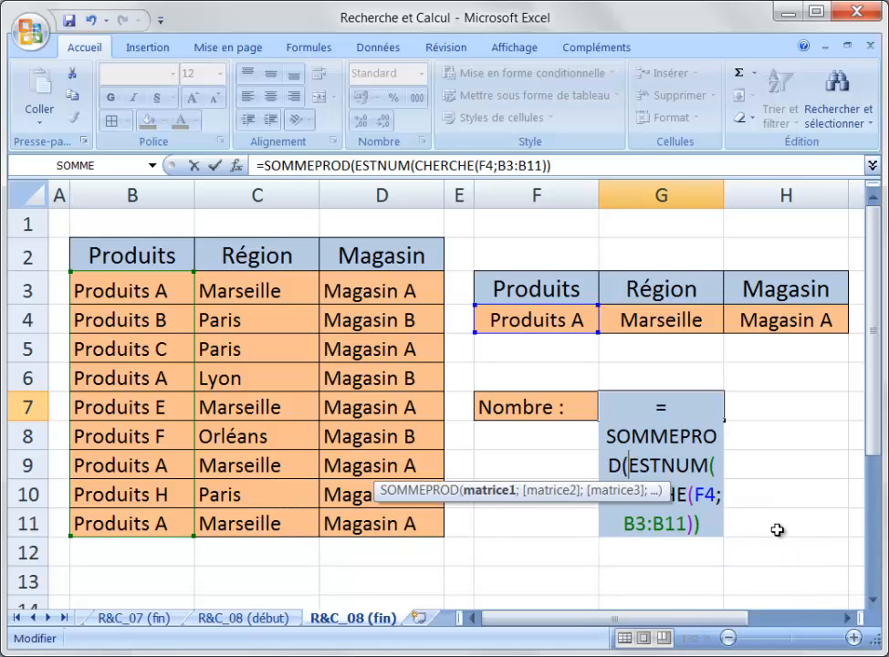
{"action": "left_click_drag", "start_coordinate": [525, 498], "coordinate": [494, 591]}
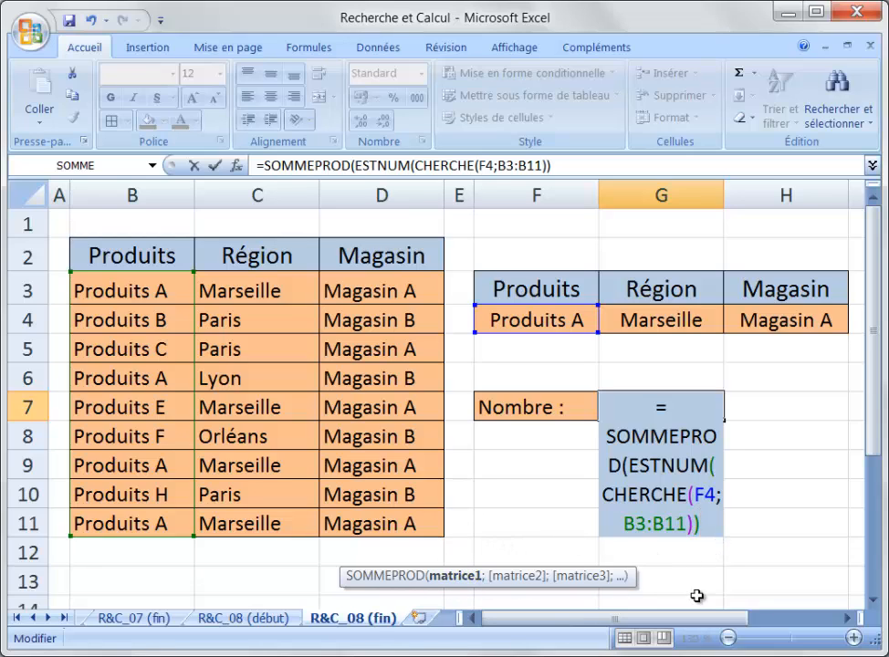
Append a multiplication operator to G7's formula, followed by an opening parenthesis and a reference to region criterion G4
{"action": "type", "text": "*"}
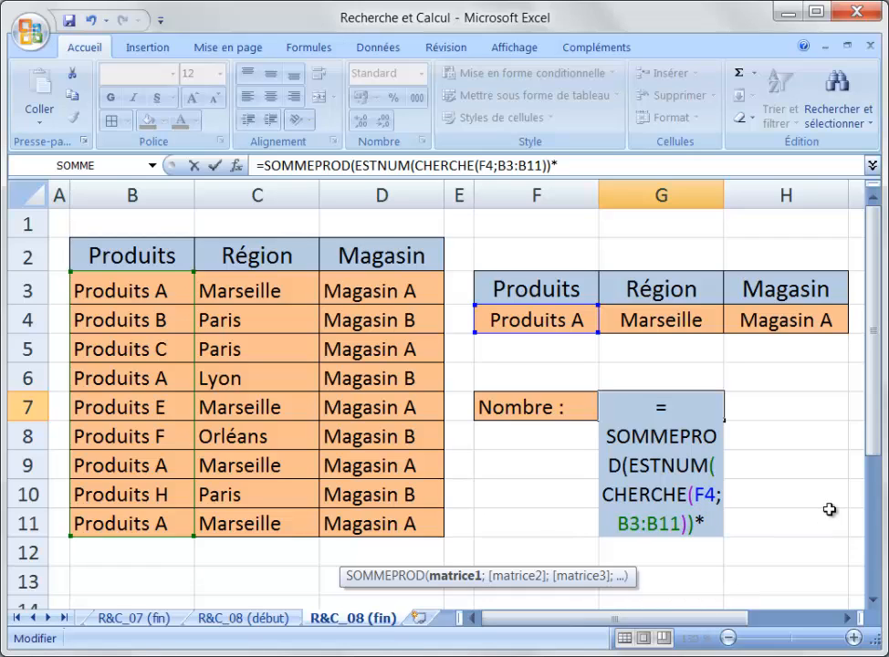
{"action": "left_click", "coordinate": [685, 322]}
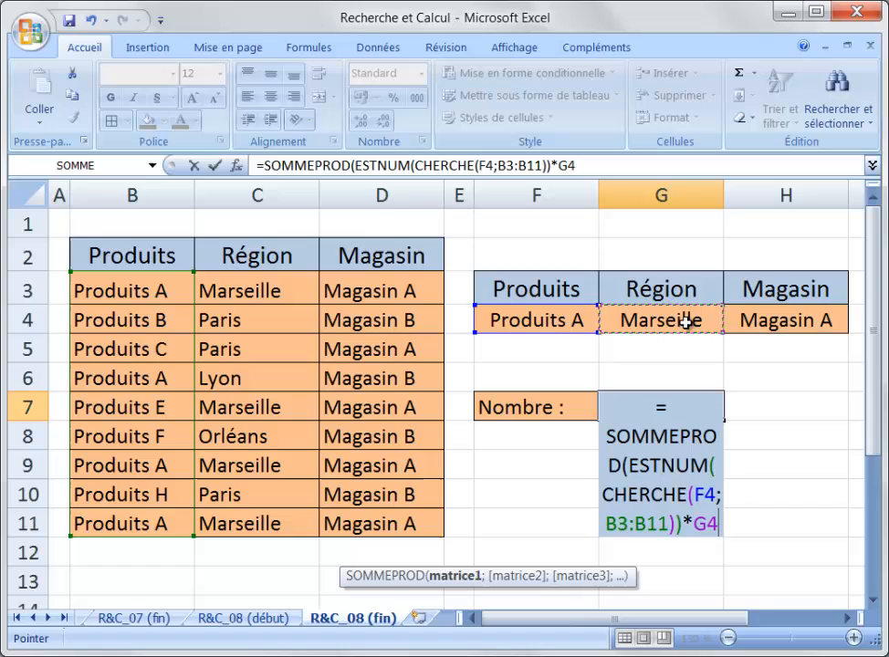
{"action": "left_click", "coordinate": [695, 526]}
{"action": "type", "text": "("}
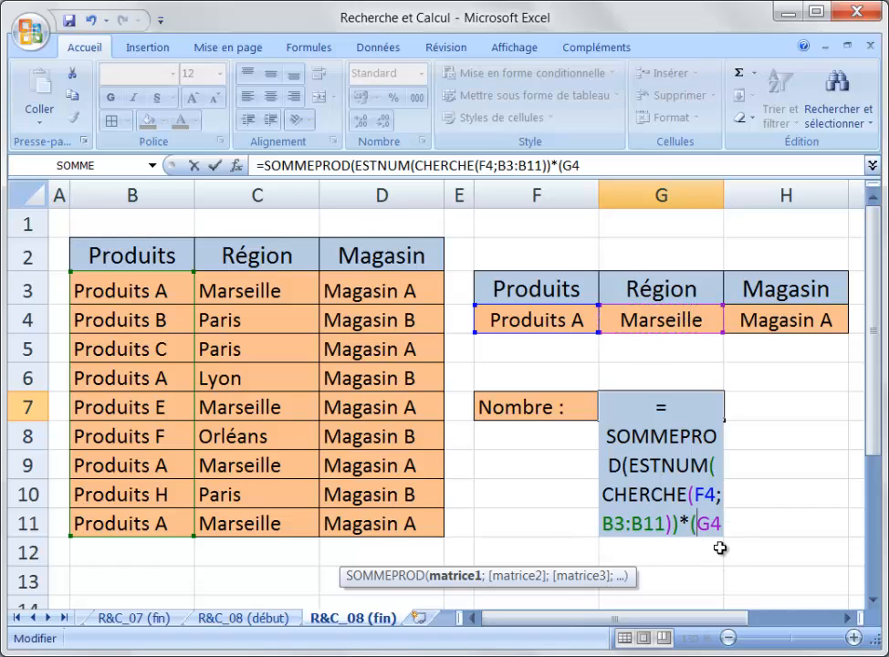
{"action": "left_click_drag", "start_coordinate": [753, 548], "coordinate": [738, 524]}
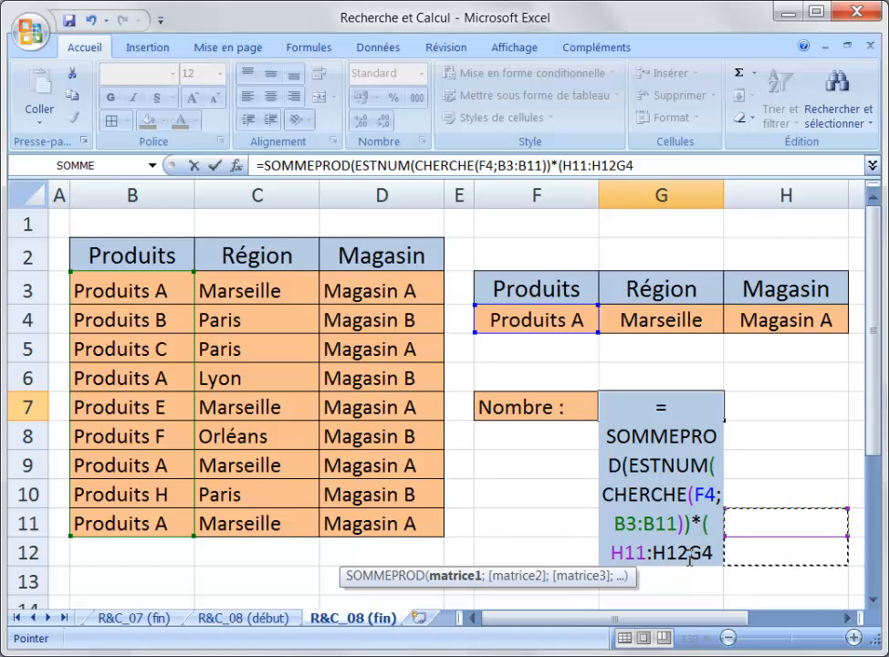
{"action": "left_click", "coordinate": [718, 553]}
{"action": "key", "text": "BackSpace"}
{"action": "key", "text": "BackSpace"}
{"action": "key", "text": "BackSpace"}
{"action": "key", "text": "BackSpace"}
{"action": "key", "text": "BackSpace"}
{"action": "key", "text": "BackSpace"}
{"action": "key", "text": "BackSpace"}
{"action": "key", "text": "BackSpace"}
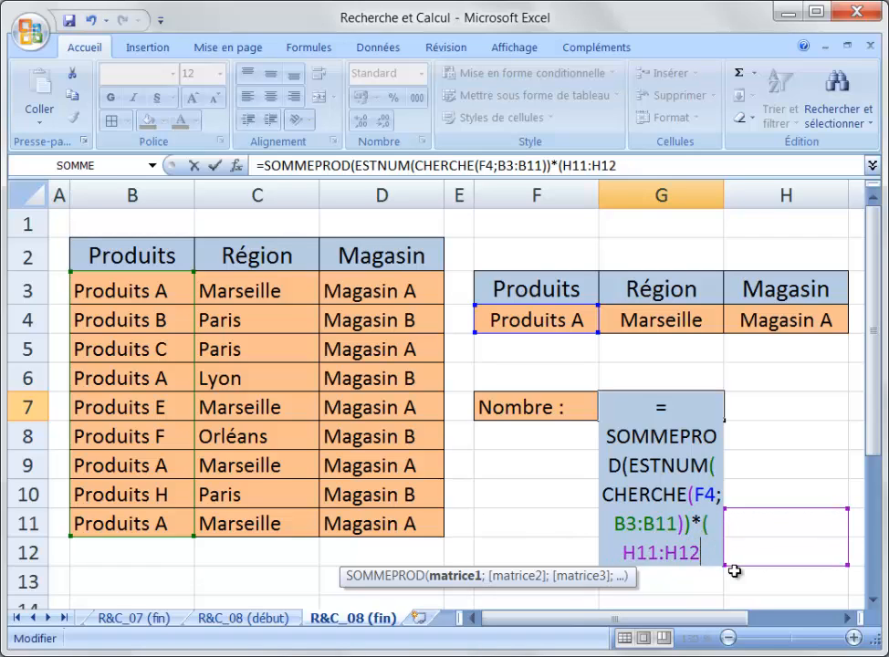
{"action": "key", "text": "BackSpace"}
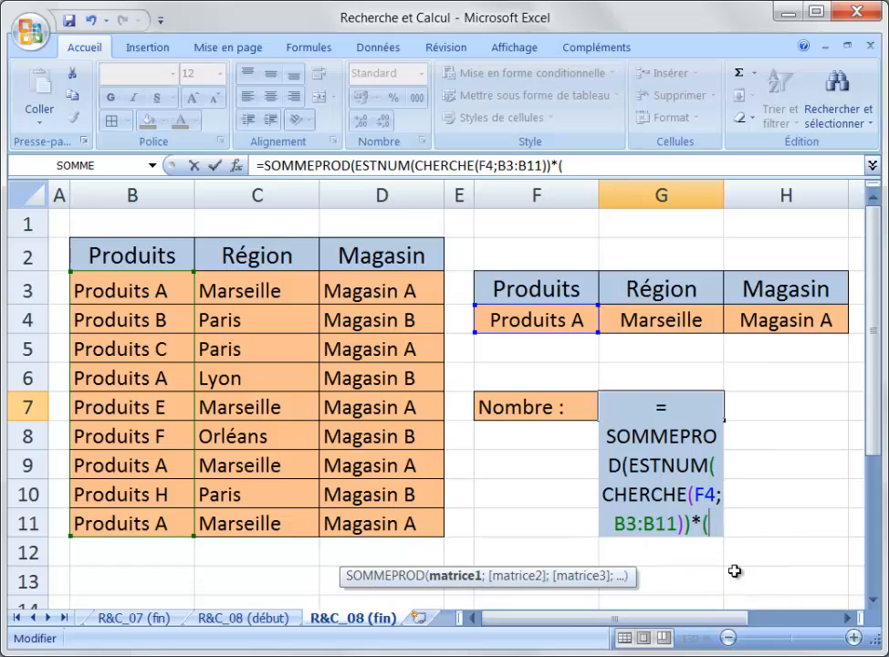
Complete the region condition in G7's formula as (G4=C3:C11), comparing the region criterion with the Région column
{"action": "left_click", "coordinate": [664, 326]}
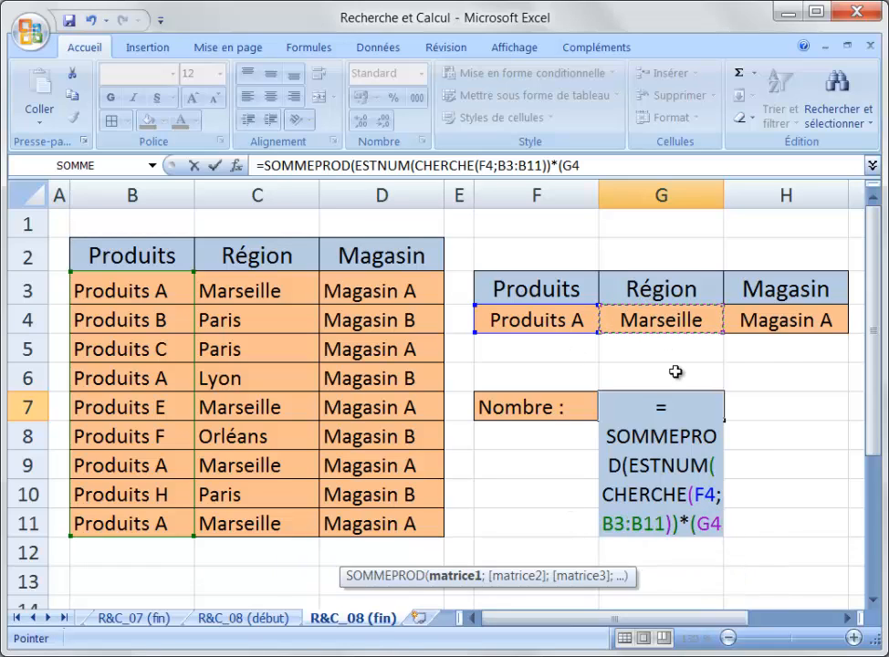
{"action": "type", "text": "="}
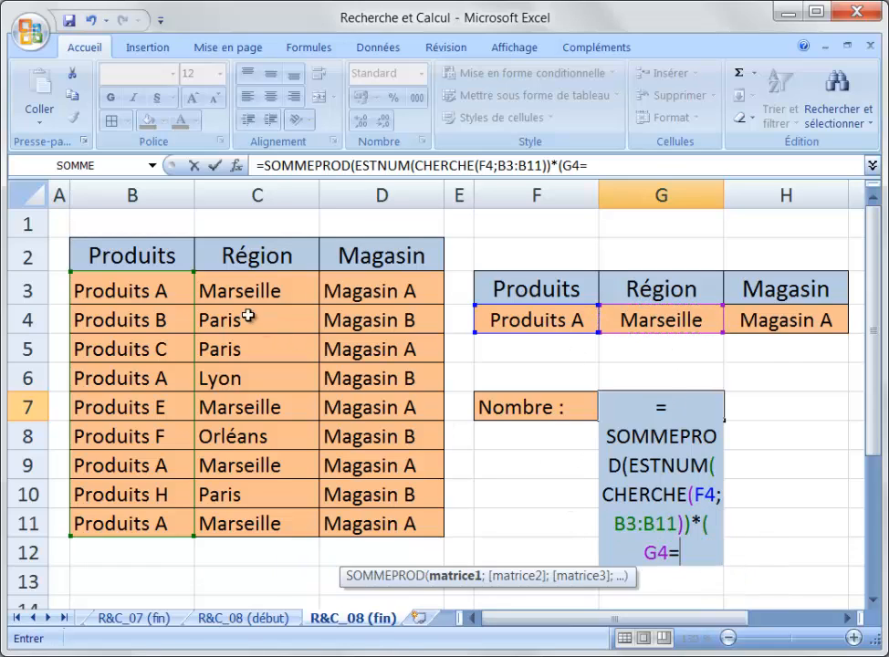
{"action": "left_click_drag", "start_coordinate": [253, 291], "coordinate": [253, 525]}
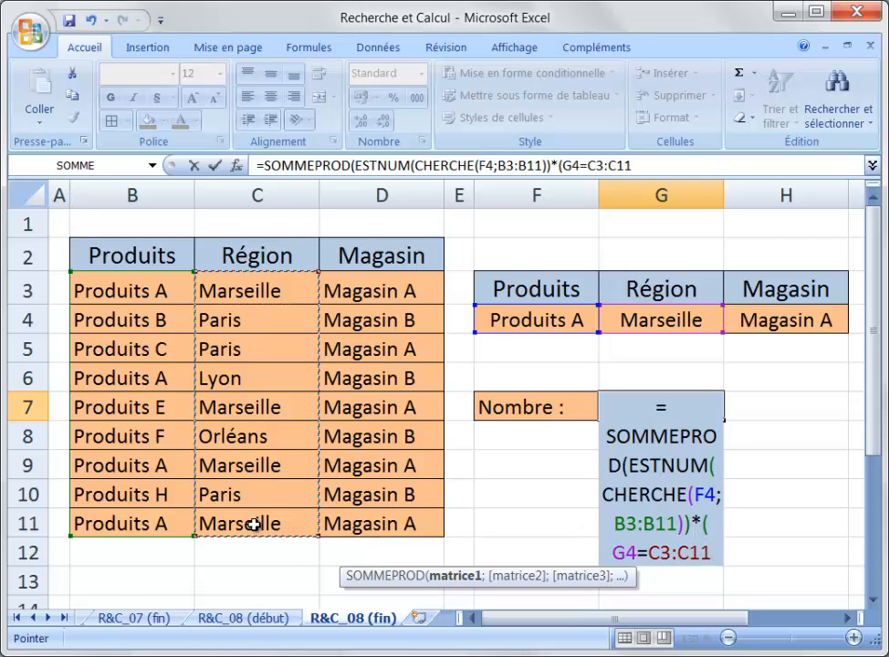
{"action": "type", "text": ")"}
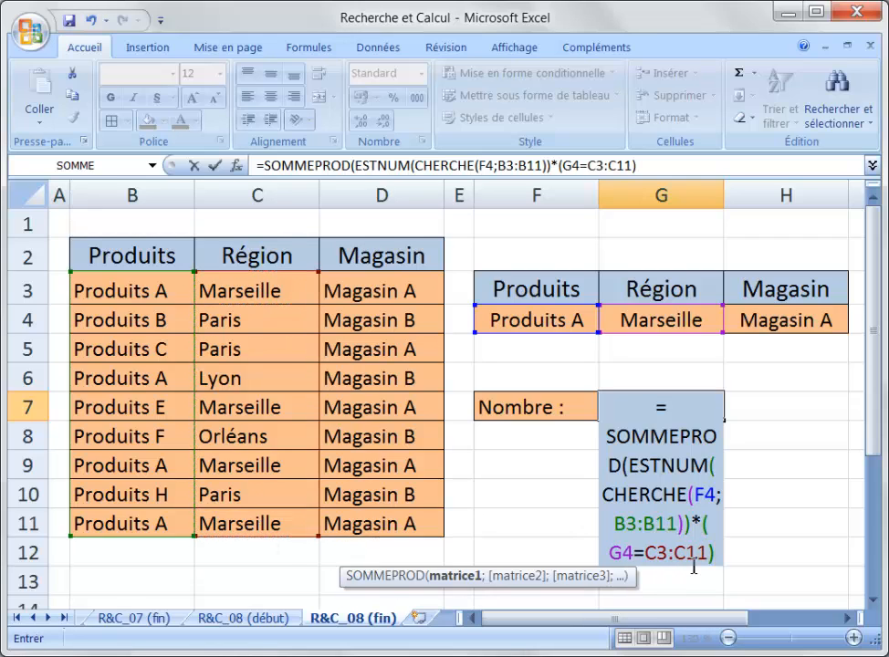
Evaluate the region condition (G4=C3:C11) within G7's formula to inspect its logical values, and restore the formula
{"action": "left_click_drag", "start_coordinate": [717, 550], "coordinate": [709, 523]}
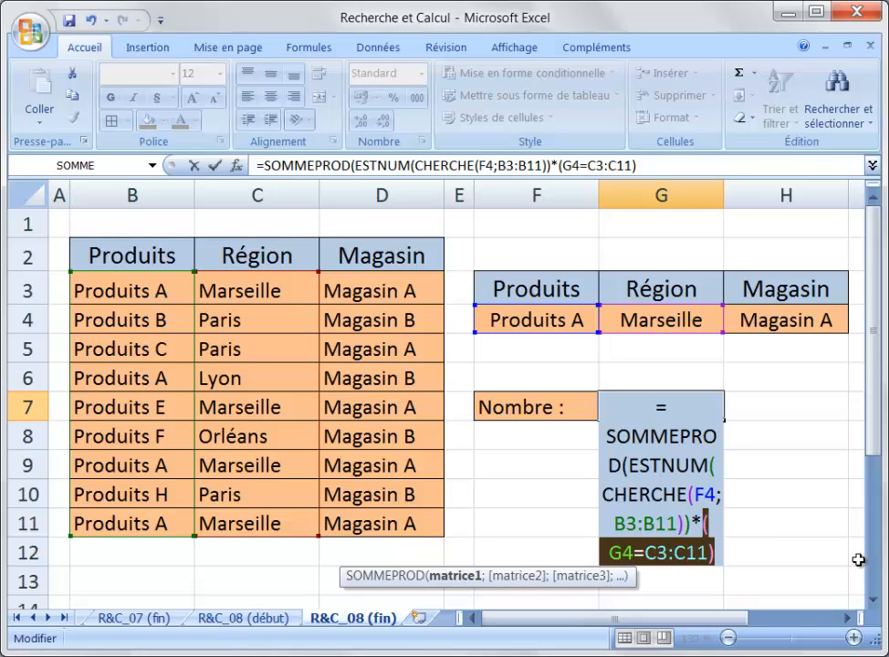
{"action": "key", "text": "F9"}
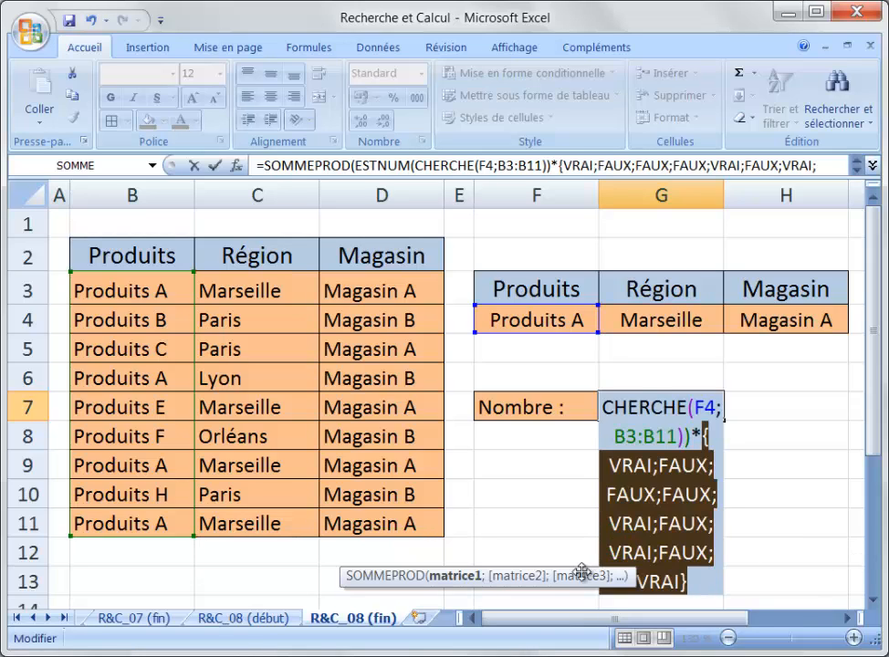
{"action": "left_click_drag", "start_coordinate": [575, 575], "coordinate": [460, 576]}
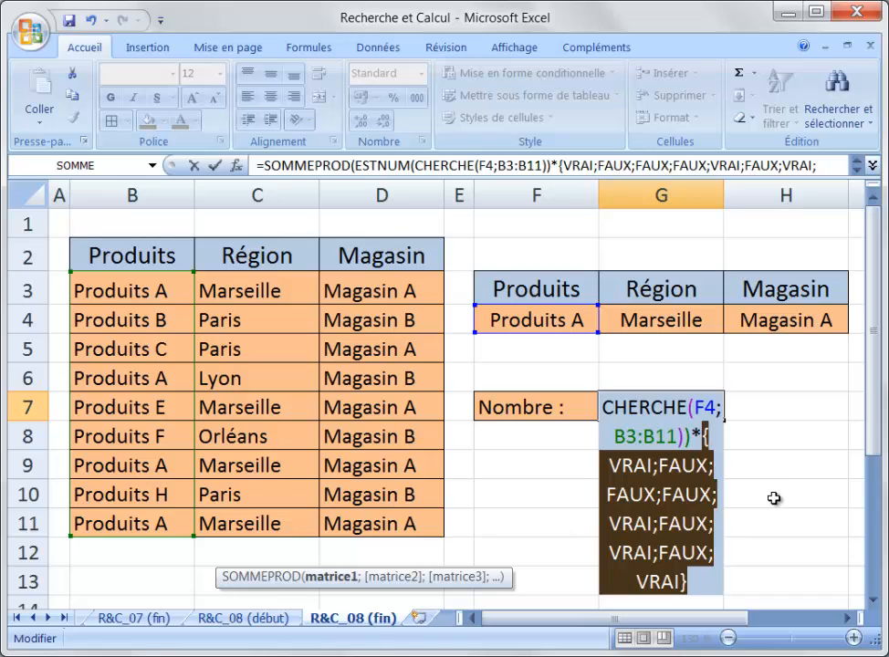
{"action": "key", "text": "ctrl+z"}
Append the store condition *(H4=D3:D11) to G7's formula, close the SOMMEPROD function and validate the formula
{"action": "left_click", "coordinate": [720, 554]}
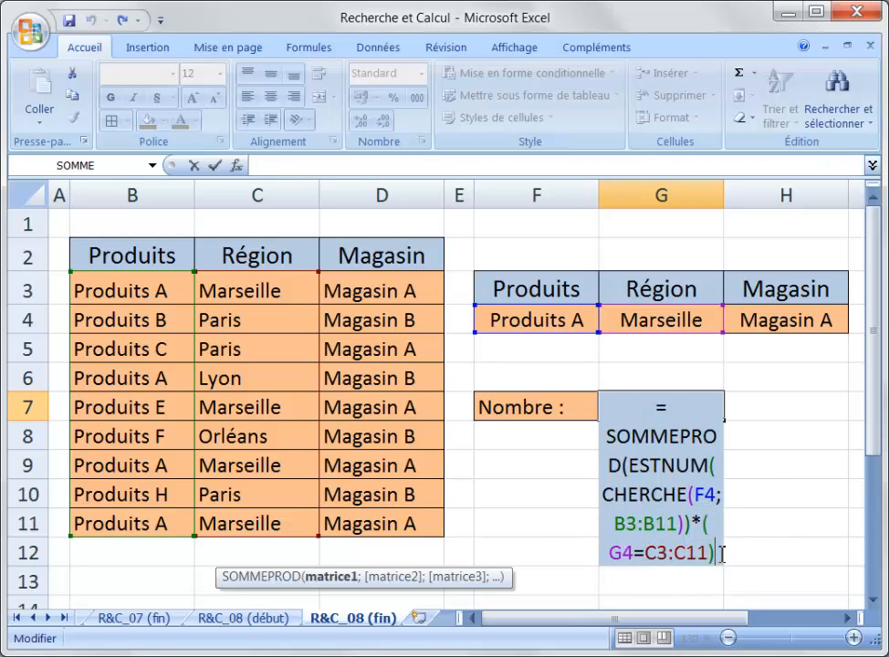
{"action": "type", "text": "*"}
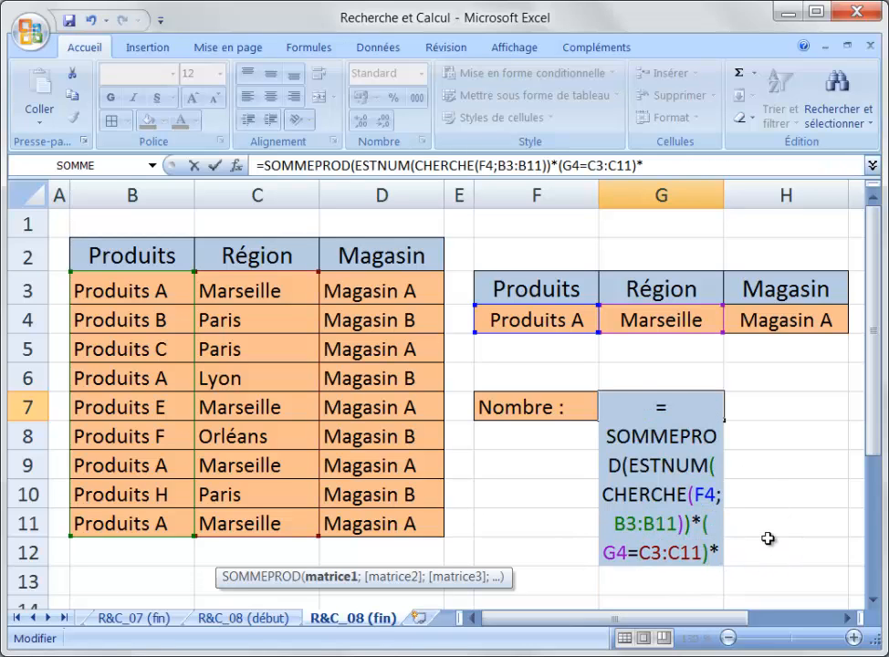
{"action": "type", "text": "("}
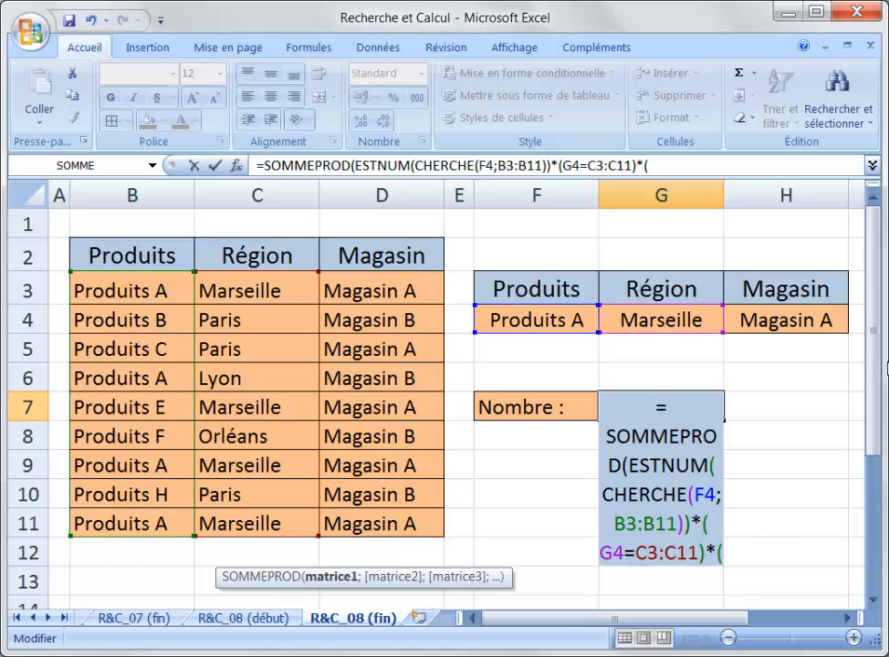
{"action": "left_click", "coordinate": [786, 324]}
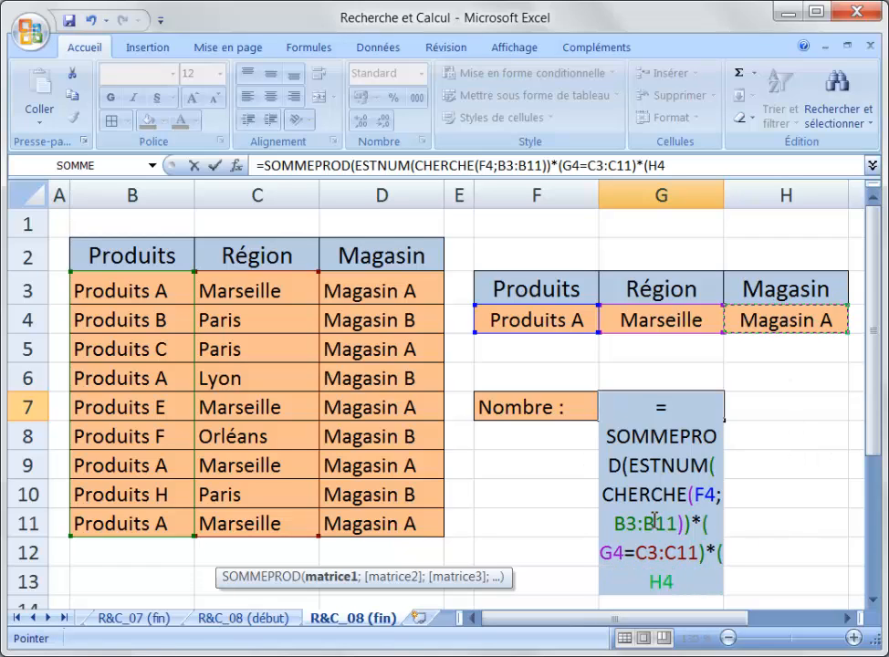
{"action": "type", "text": "="}
{"action": "left_click_drag", "start_coordinate": [407, 289], "coordinate": [403, 524]}
{"action": "type", "text": ")"}
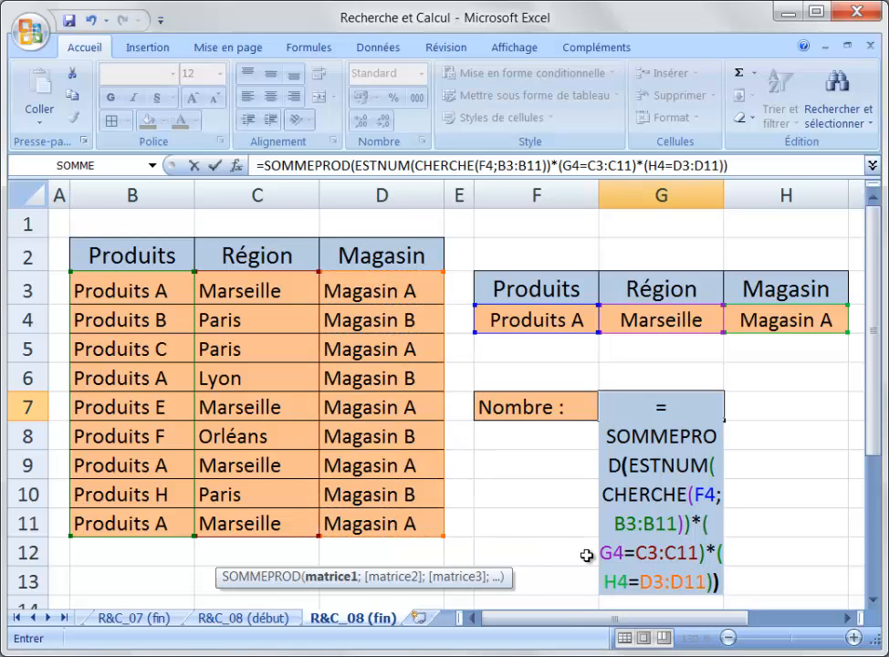
{"action": "key", "text": "Return"}
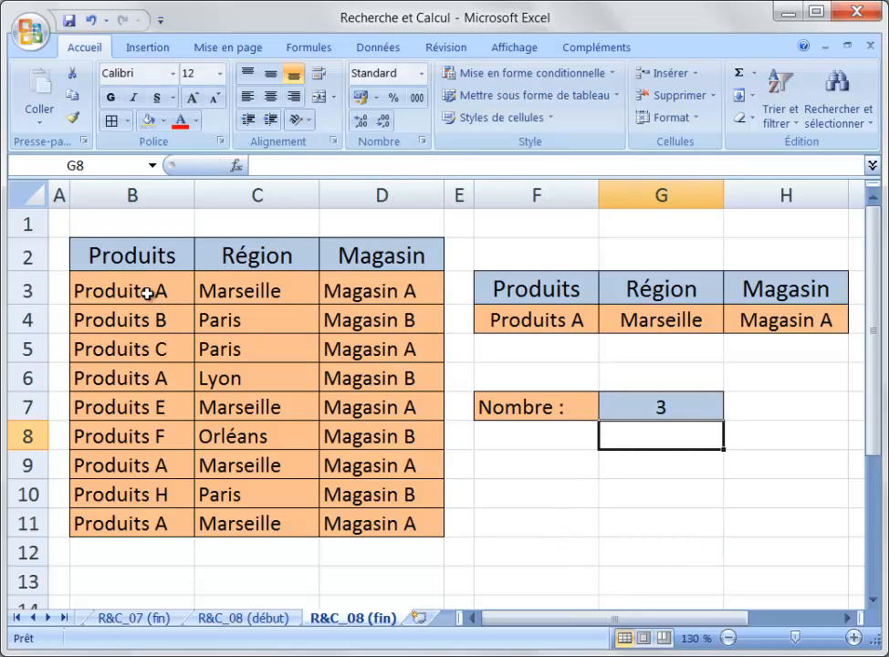
Highlight table rows B3:D3, B9:D9 and B11:D11 together to check them against the three criteria, and clear the selection
{"action": "left_click_drag", "start_coordinate": [147, 292], "coordinate": [366, 292]}
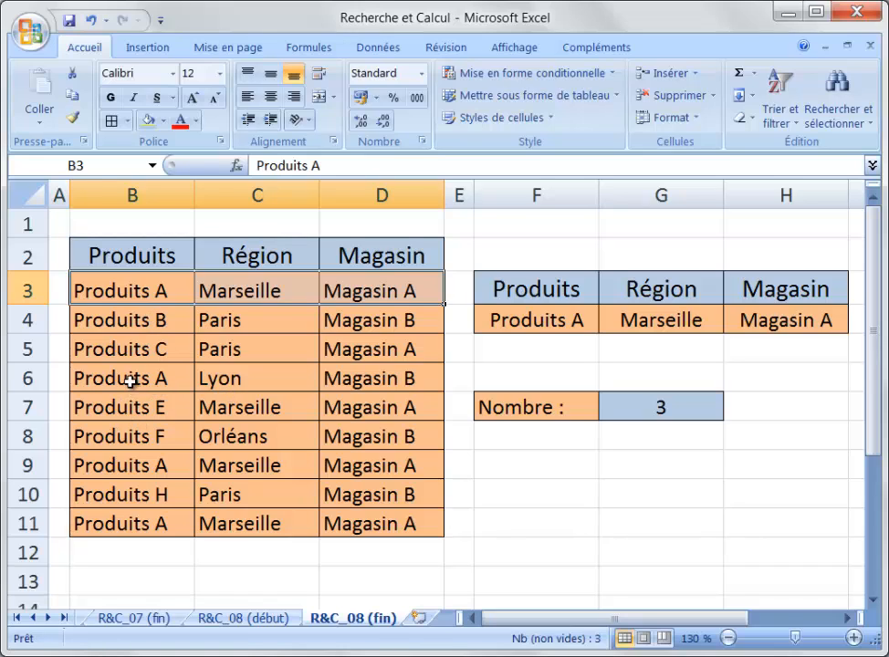
{"action": "left_click_drag", "start_coordinate": [123, 462], "coordinate": [393, 470]}
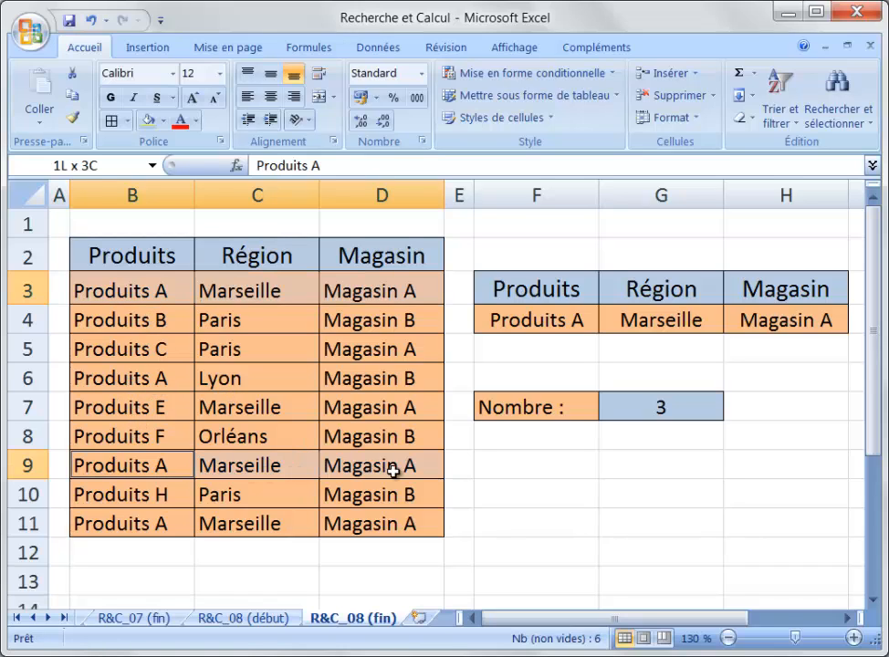
{"action": "left_click", "coordinate": [137, 523], "text": "ctrl"}
{"action": "mouse_move", "coordinate": [137, 523]}
{"action": "left_mouse_down"}
{"action": "mouse_move", "coordinate": [301, 532]}
{"action": "mouse_move", "coordinate": [395, 523]}
{"action": "left_mouse_up"}
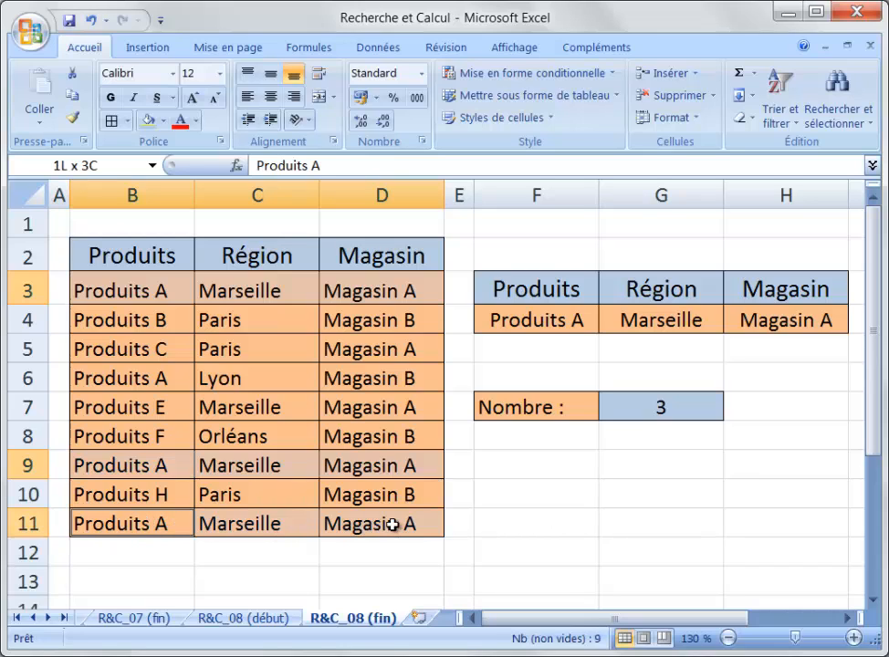
{"action": "left_click", "coordinate": [589, 545]}
Change the store in cell D9 of the table to Magasin G
{"action": "double_click", "coordinate": [424, 467]}
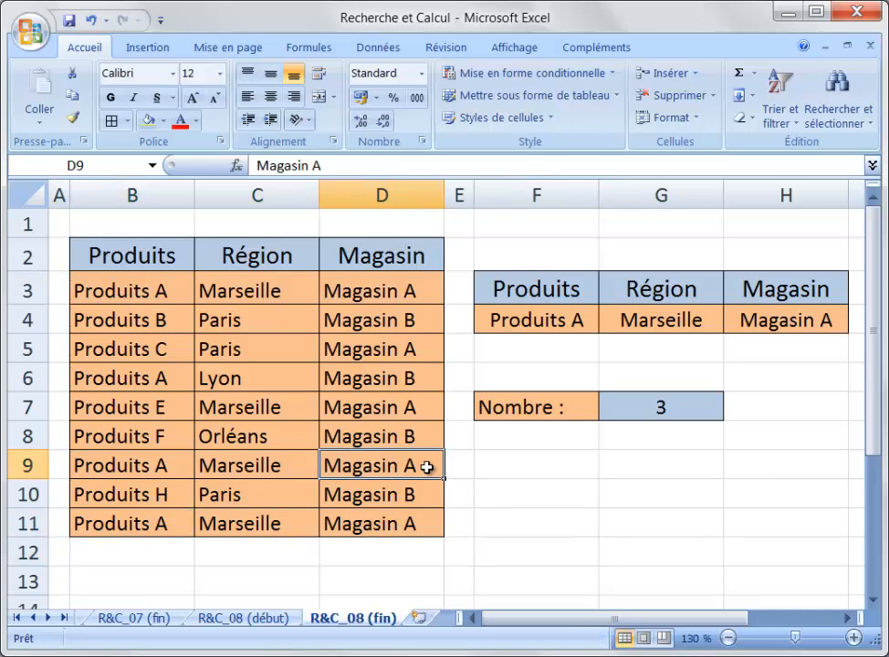
{"action": "key", "text": "BackSpace"}
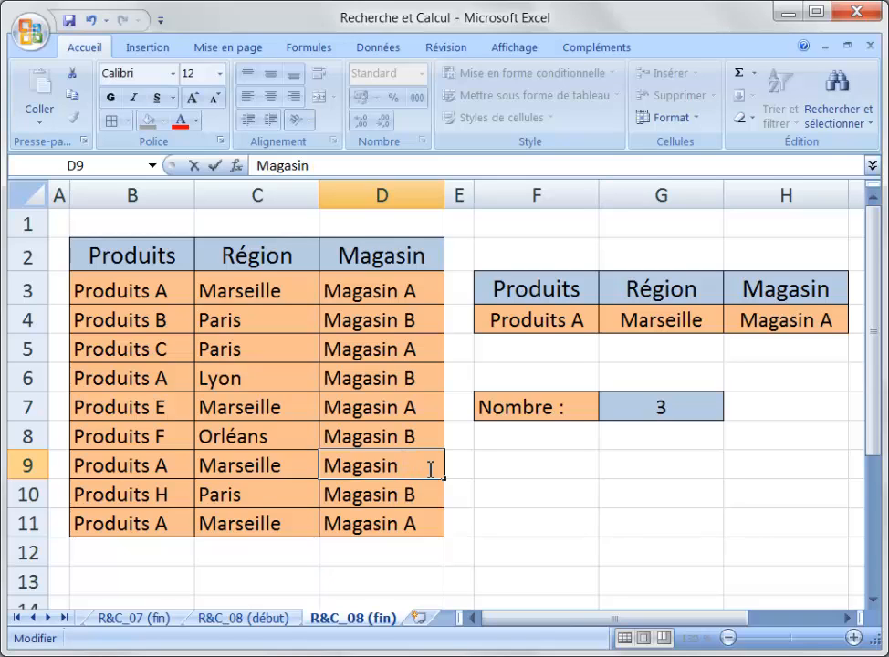
{"action": "type", "text": "G"}
{"action": "key", "text": "Return"}
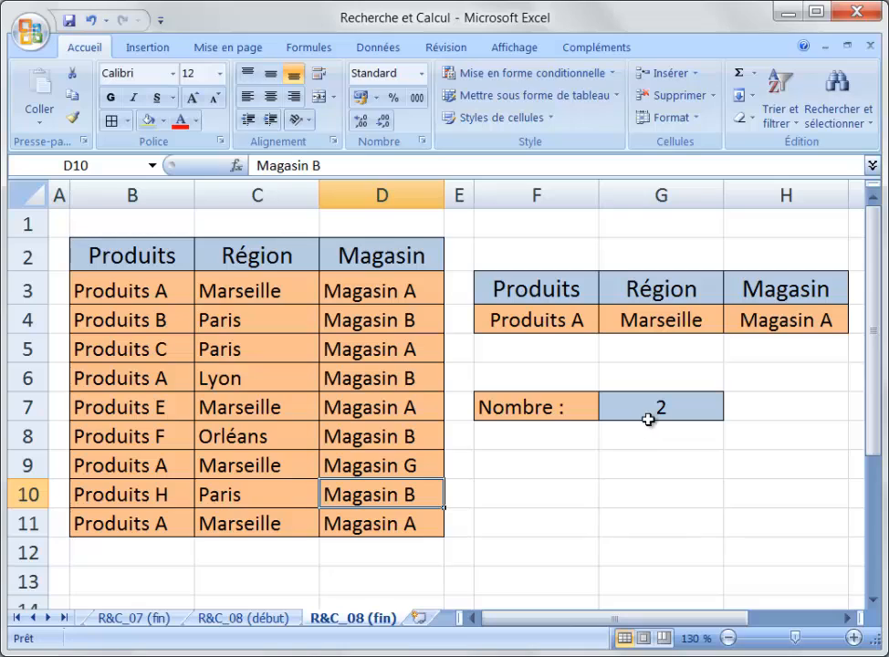
Change the store criterion in H4 to Magasin G
{"action": "left_click", "coordinate": [809, 318]}
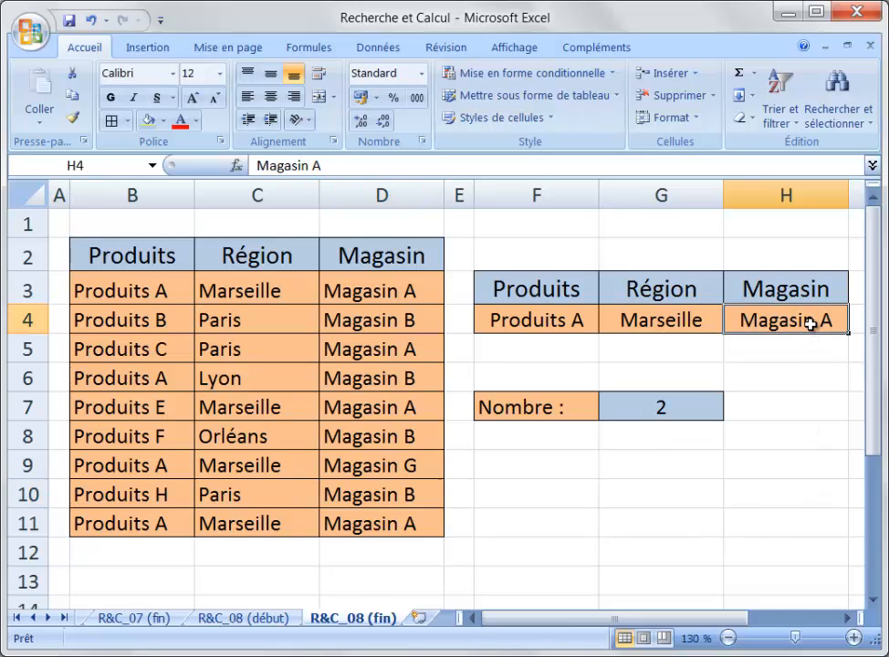
{"action": "double_click", "coordinate": [839, 322]}
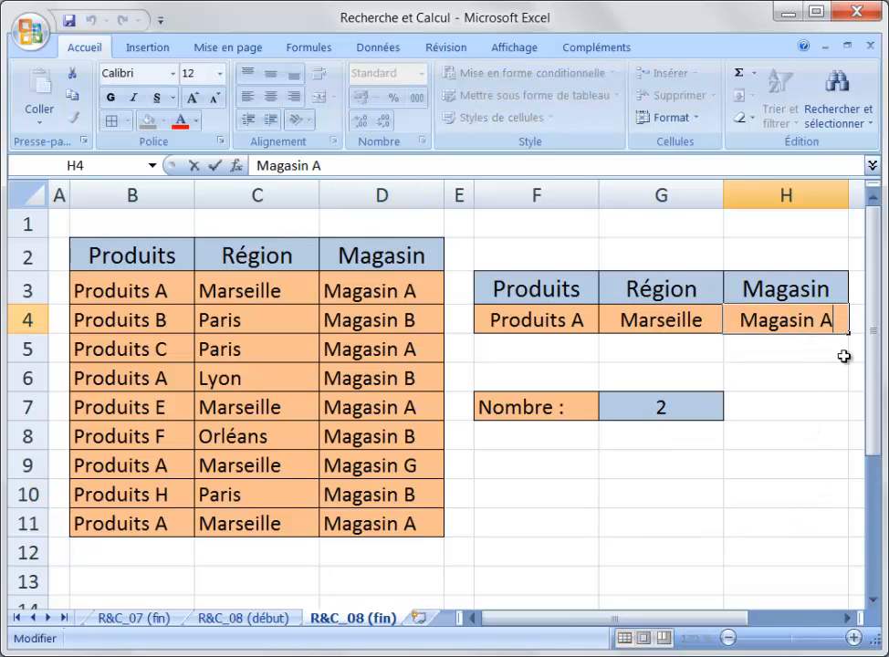
{"action": "key", "text": "BackSpace"}
{"action": "key", "text": "BackSpace"}
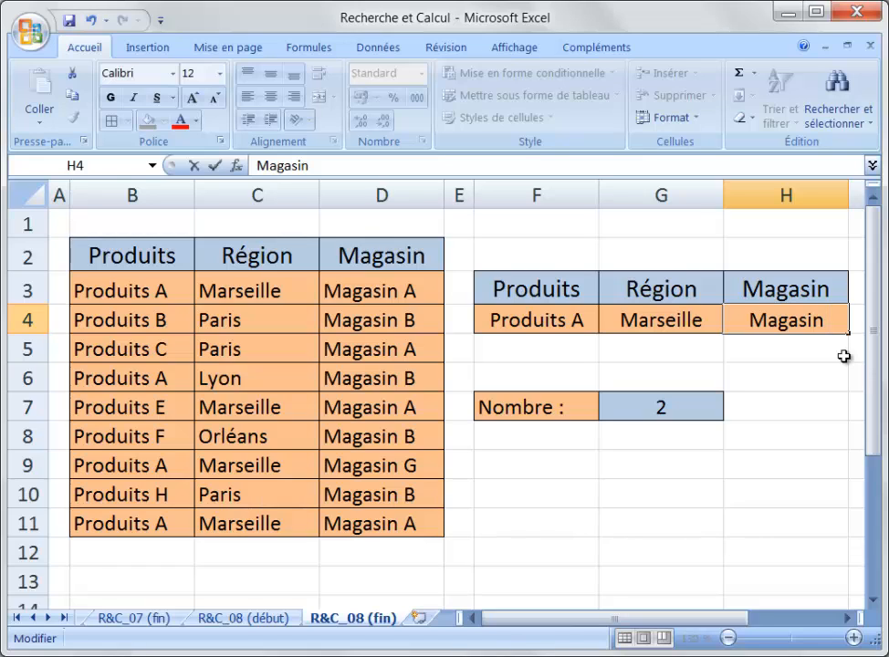
{"action": "type", "text": "G"}
{"action": "key", "text": "Return"}
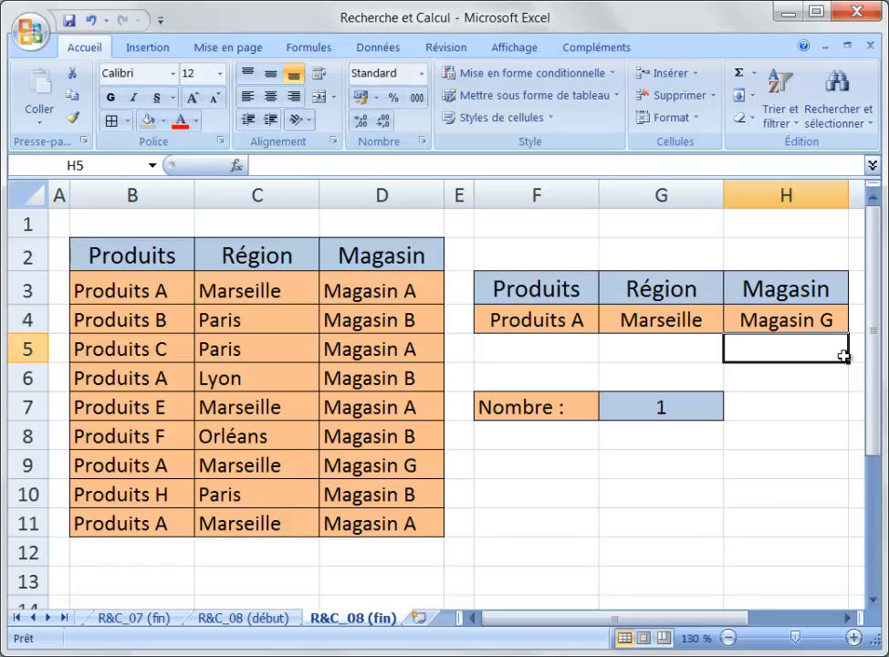
Check row B9:D9 against the criteria and review G7's full SOMMEPROD formula with its syntax hint moved aside, closing it unchanged
{"action": "left_click_drag", "start_coordinate": [161, 462], "coordinate": [363, 472]}
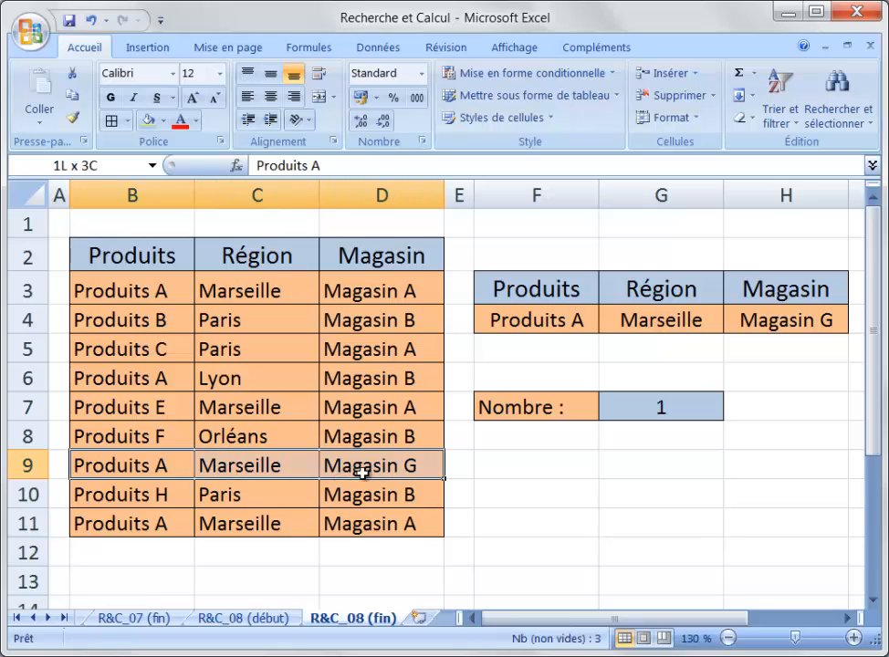
{"action": "left_click", "coordinate": [575, 488]}
{"action": "double_click", "coordinate": [661, 408]}
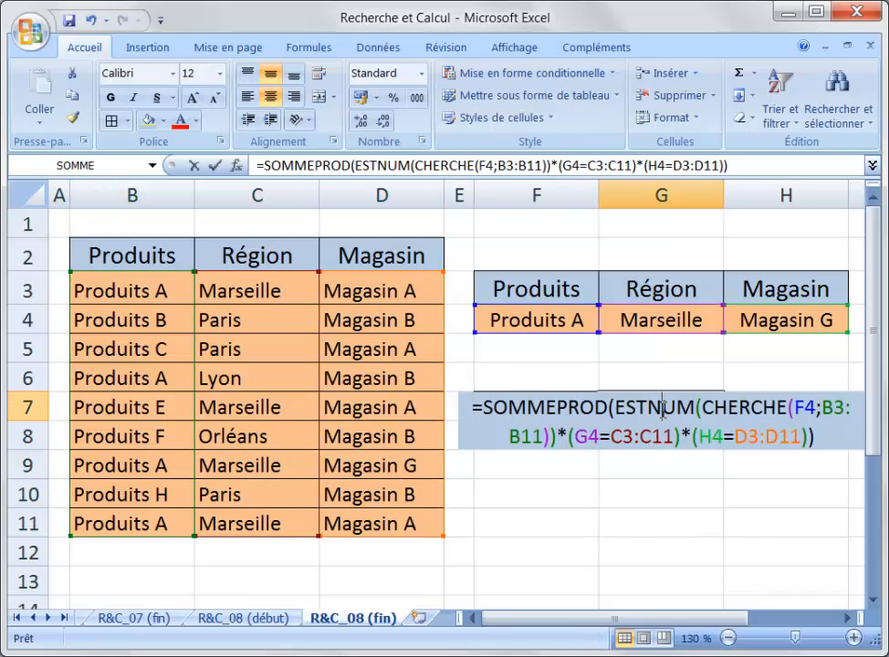
{"action": "left_click_drag", "start_coordinate": [482, 466], "coordinate": [467, 517]}
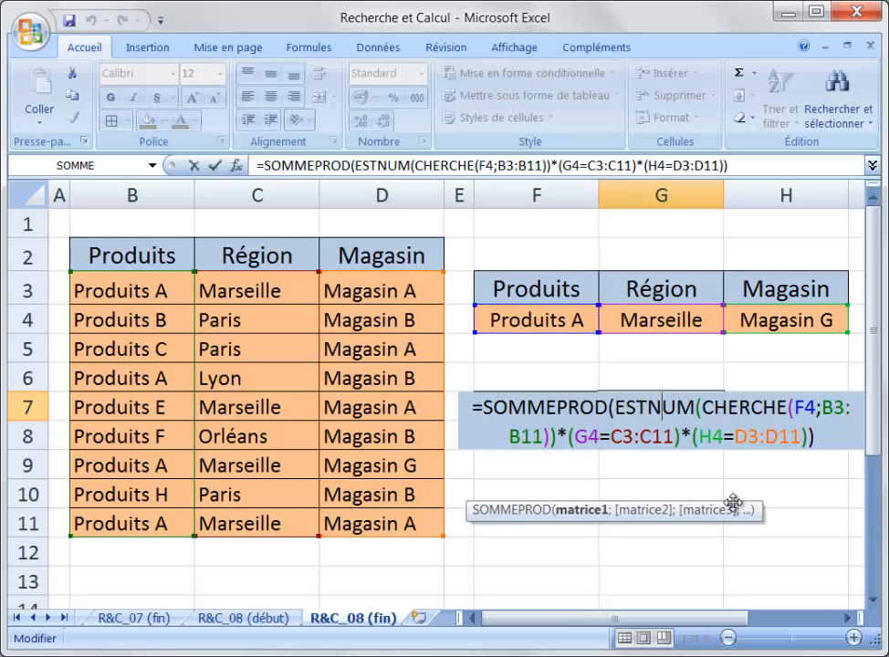
{"action": "key", "text": "ctrl+Return"}
{"action": "left_click", "coordinate": [671, 503]}
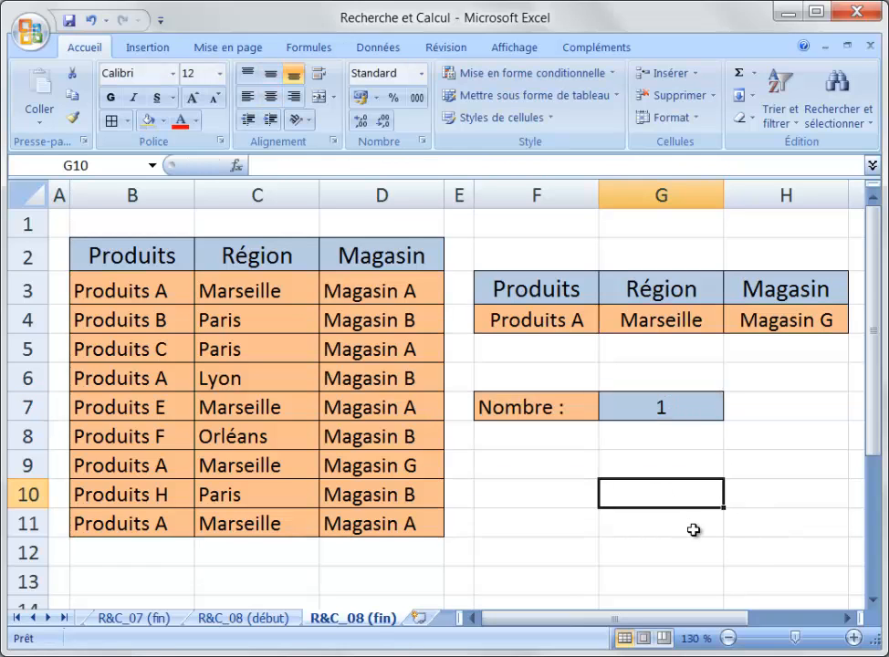